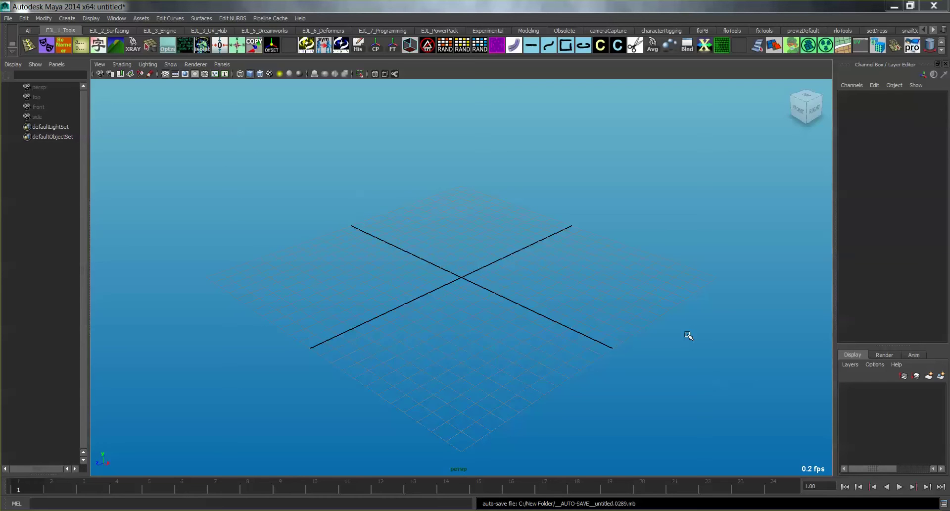
Draw a spiral CV curve with 16 control vertices in the top view, winding clockwise outward from near the origin.
{"action": "left_click_drag", "start_coordinate": [667, 342], "coordinate": [601, 300], "text": "alt"}
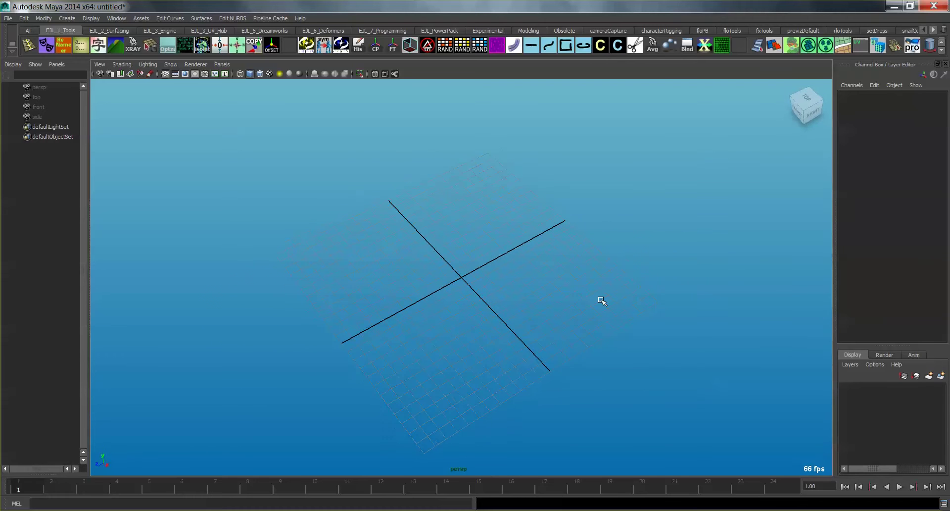
{"action": "key", "text": "t"}
{"action": "right_click_drag", "start_coordinate": [532, 342], "coordinate": [477, 299], "text": "alt"}
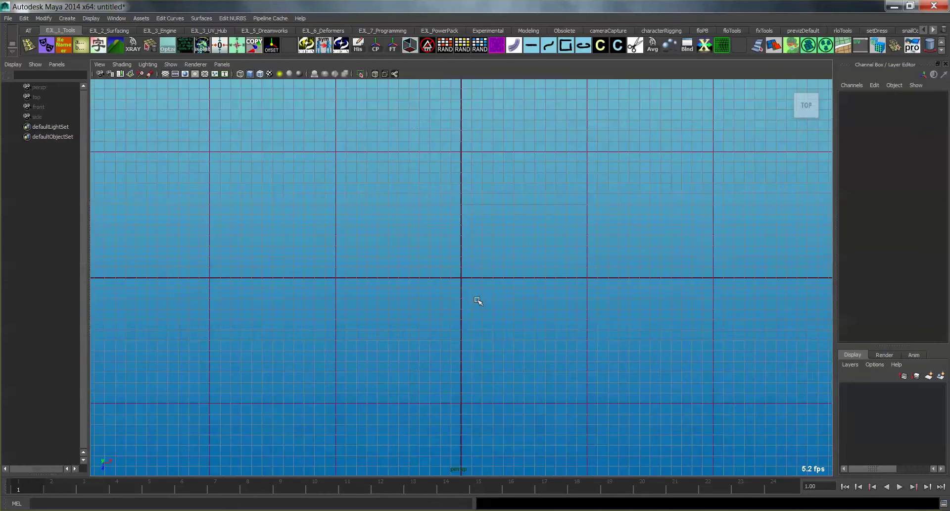
{"action": "right_click", "coordinate": [423, 254], "text": "shift"}
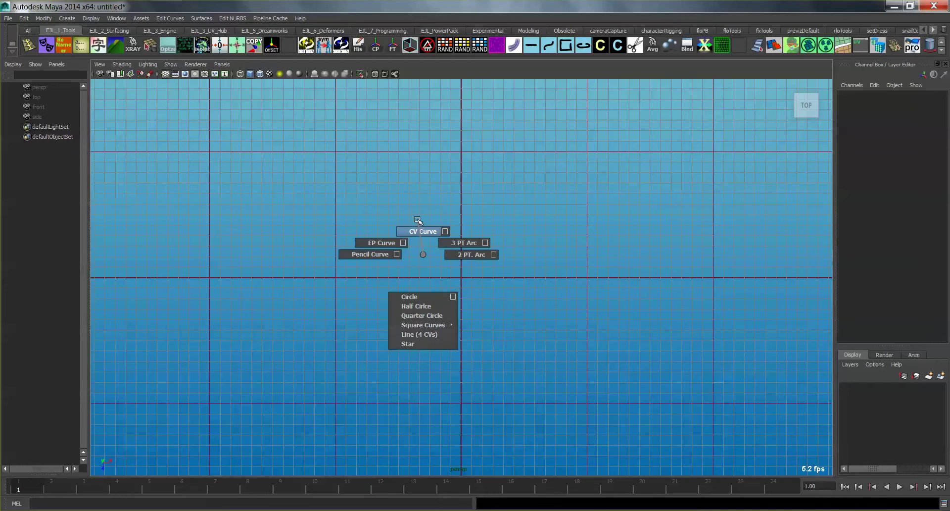
{"action": "left_click", "coordinate": [416, 232]}
{"action": "left_click", "coordinate": [448, 280]}
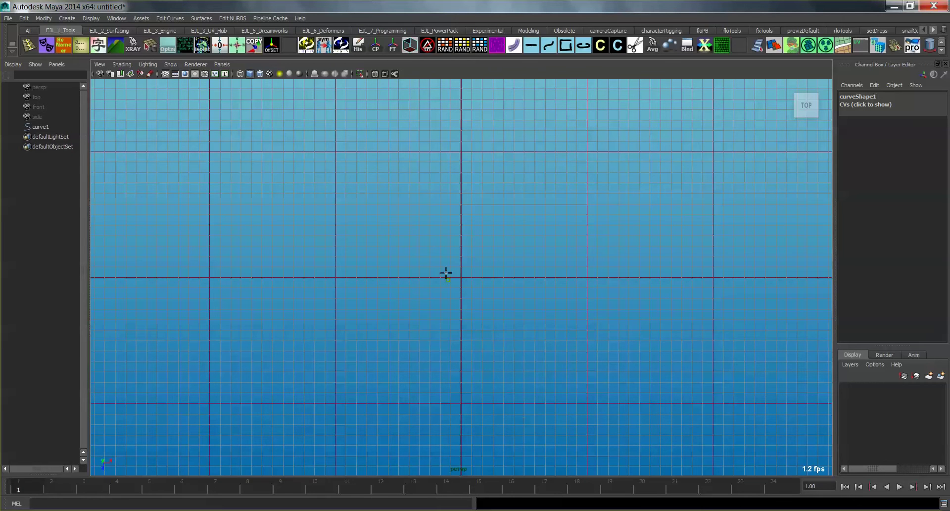
{"action": "left_click", "coordinate": [428, 239]}
{"action": "left_click", "coordinate": [480, 201]}
{"action": "left_click", "coordinate": [568, 216]}
{"action": "left_click", "coordinate": [583, 315]}
{"action": "left_click", "coordinate": [513, 368]}
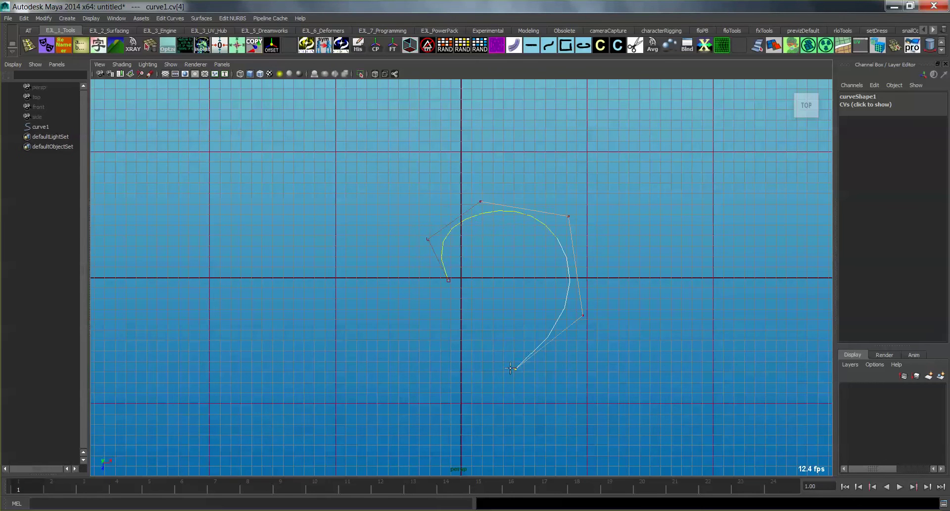
{"action": "left_click", "coordinate": [382, 364]}
{"action": "left_click", "coordinate": [313, 282]}
{"action": "left_click", "coordinate": [322, 179]}
{"action": "left_click", "coordinate": [404, 107]}
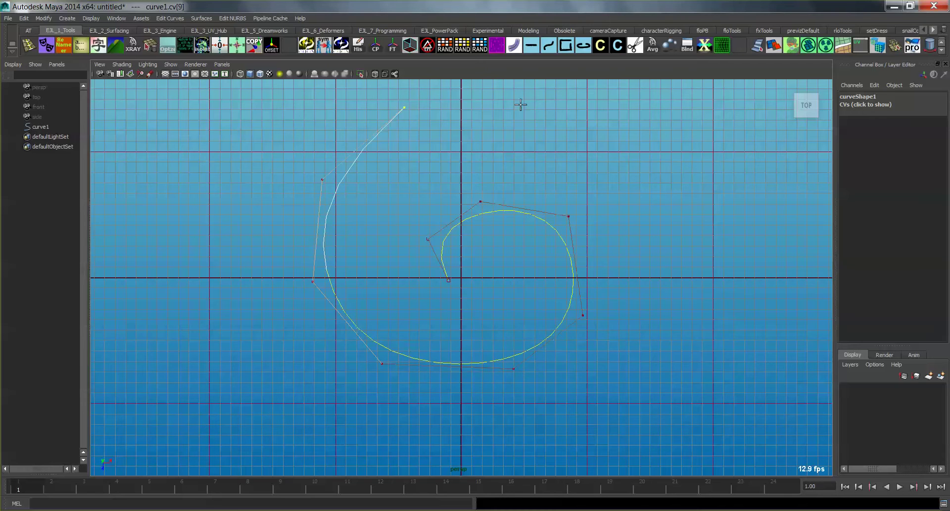
{"action": "left_click", "coordinate": [558, 120]}
{"action": "left_click", "coordinate": [691, 237]}
{"action": "left_click", "coordinate": [686, 363]}
{"action": "left_click", "coordinate": [580, 441]}
{"action": "left_click", "coordinate": [445, 450]}
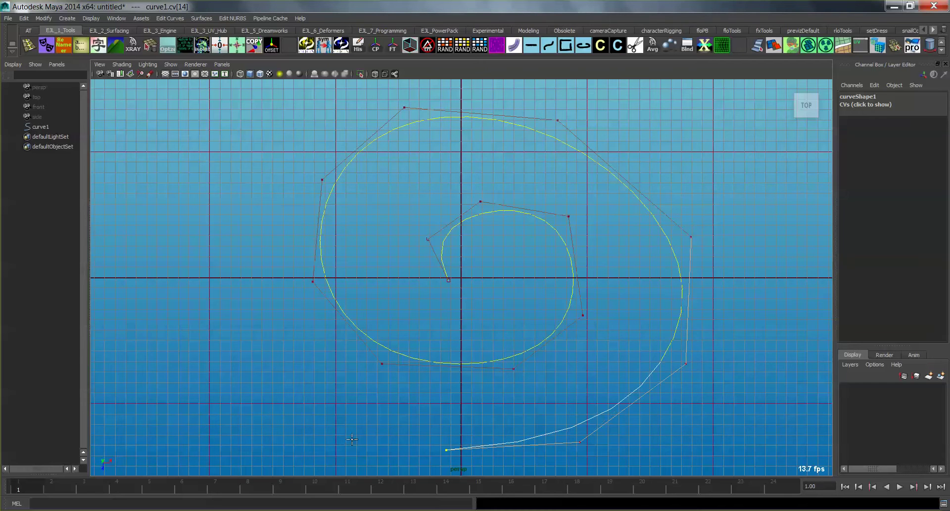
{"action": "left_click", "coordinate": [245, 369]}
{"action": "key", "text": "w"}
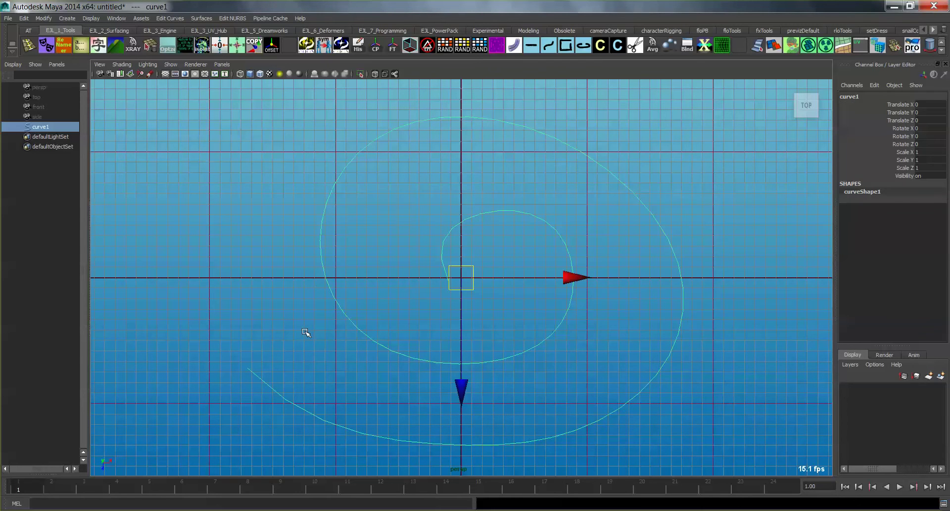
In the perspective view, raise the third control vertex so the spiral's inner loop arches above the grid.
{"action": "key", "text": "bracketleft"}
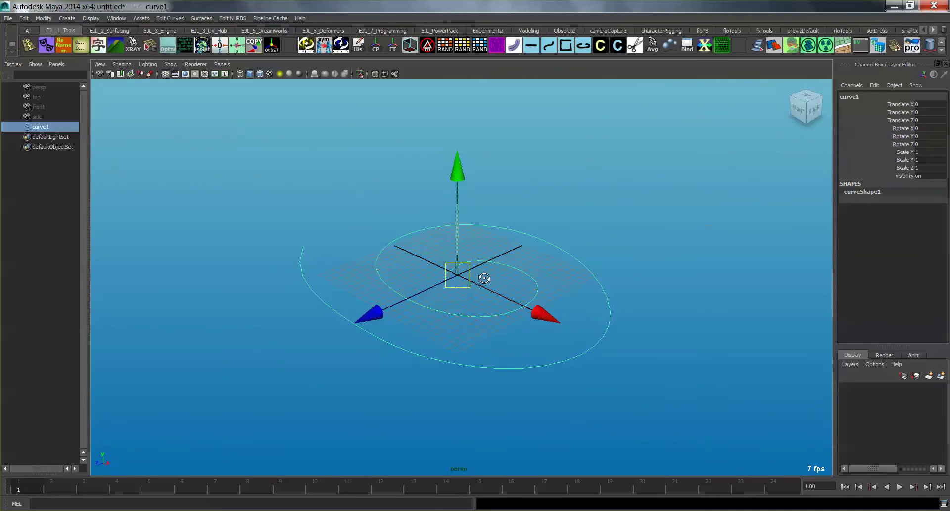
{"action": "left_click_drag", "start_coordinate": [483, 277], "coordinate": [510, 268], "text": "alt"}
{"action": "key", "text": "F8"}
{"action": "left_click", "coordinate": [500, 252]}
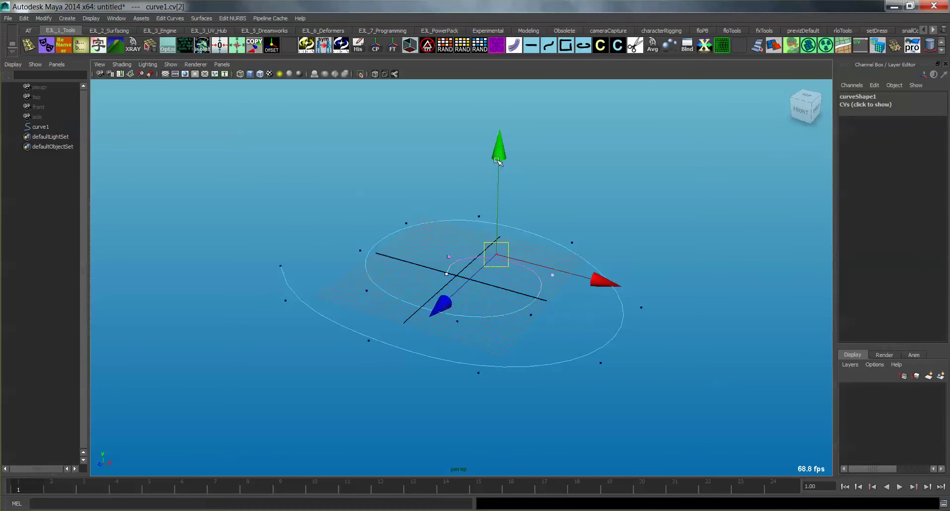
{"action": "left_click_drag", "start_coordinate": [497, 160], "coordinate": [510, 71]}
{"action": "left_click_drag", "start_coordinate": [455, 344], "coordinate": [451, 315], "text": "alt"}
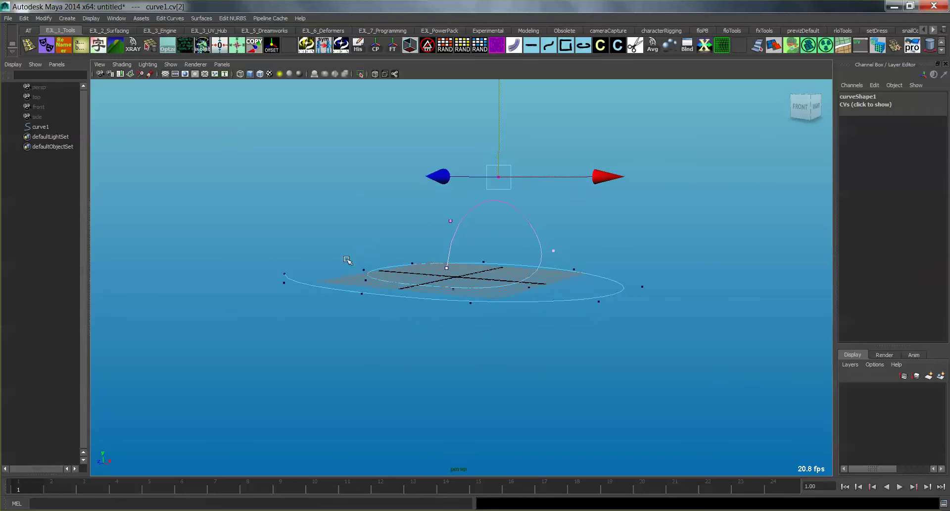
Lower the eighth control vertex on the spiral's middle turn and raise the thirteenth one on its outer turn.
{"action": "left_click", "coordinate": [364, 270]}
{"action": "left_click", "coordinate": [357, 135]}
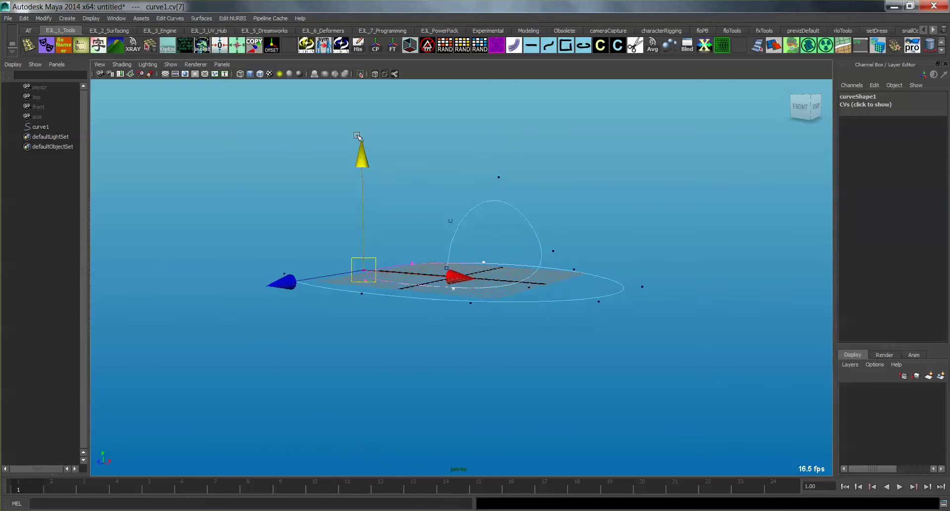
{"action": "left_click_drag", "start_coordinate": [357, 135], "coordinate": [632, 328]}
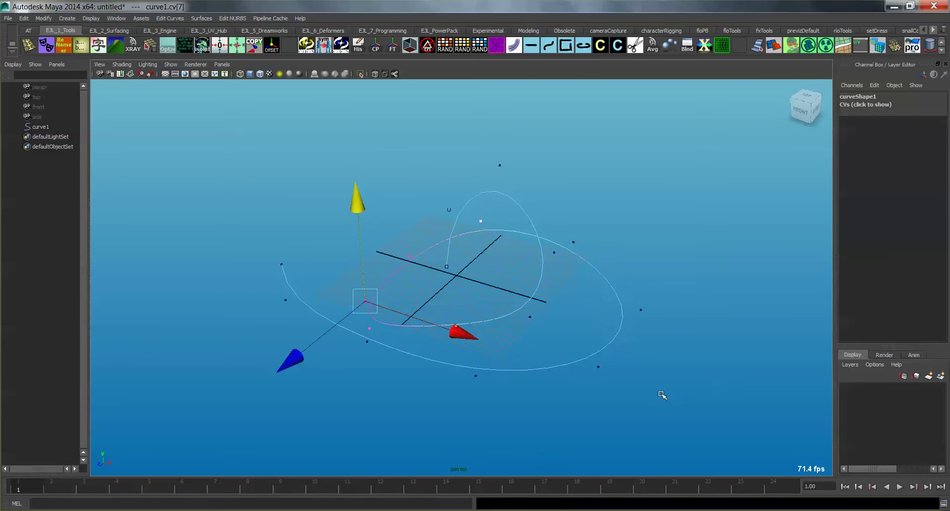
{"action": "left_click", "coordinate": [598, 366]}
{"action": "left_click_drag", "start_coordinate": [611, 271], "coordinate": [613, 222]}
{"action": "left_click_drag", "start_coordinate": [544, 244], "coordinate": [466, 248], "text": "alt"}
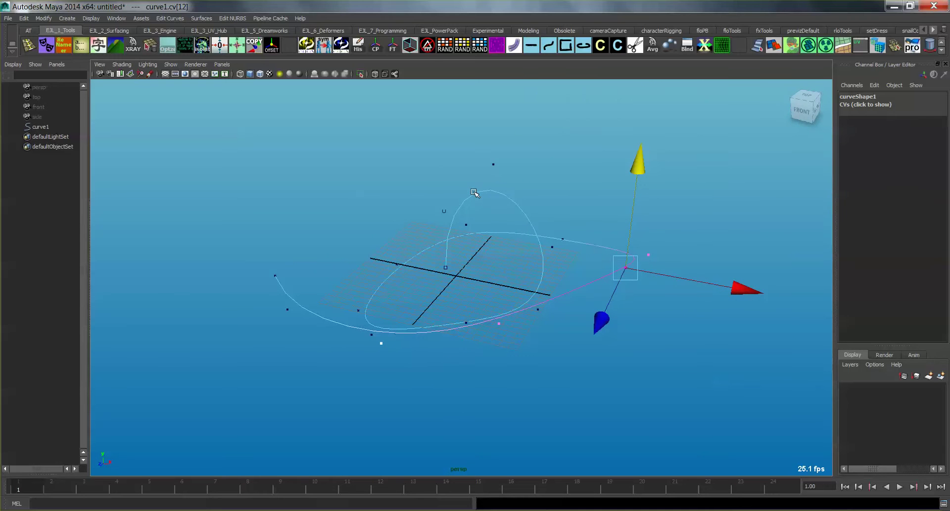
Rebuild the spiral curve, check its new control vertices and hull, and return to object selection.
{"action": "right_click_drag", "start_coordinate": [474, 194], "coordinate": [510, 182]}
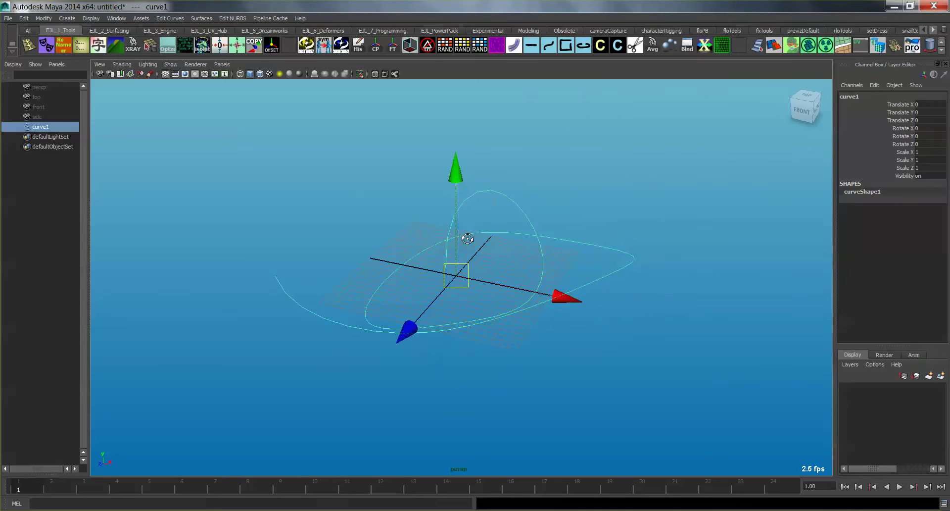
{"action": "mouse_move", "coordinate": [463, 237]}
{"action": "left_mouse_down", "text": "alt"}
{"action": "mouse_move", "coordinate": [505, 234]}
{"action": "mouse_move", "coordinate": [460, 234]}
{"action": "left_mouse_up", "text": "alt"}
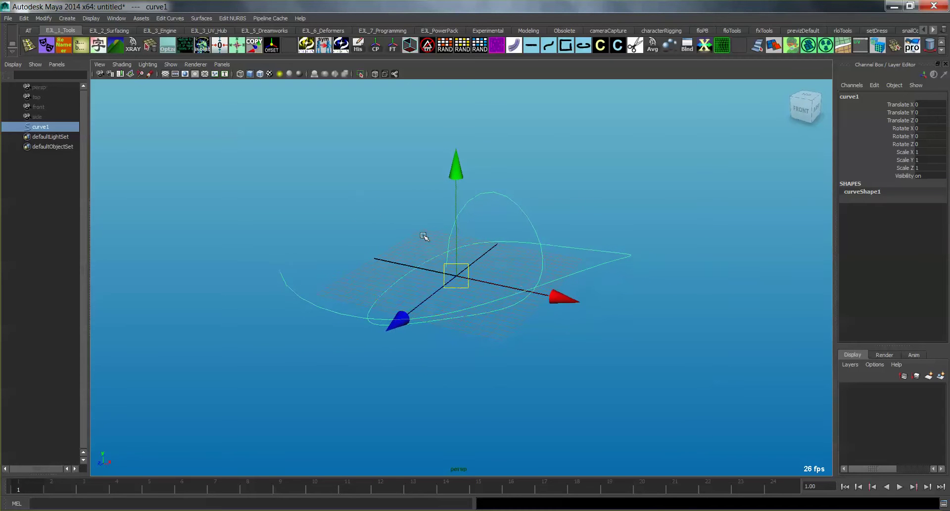
{"action": "key", "text": "space"}
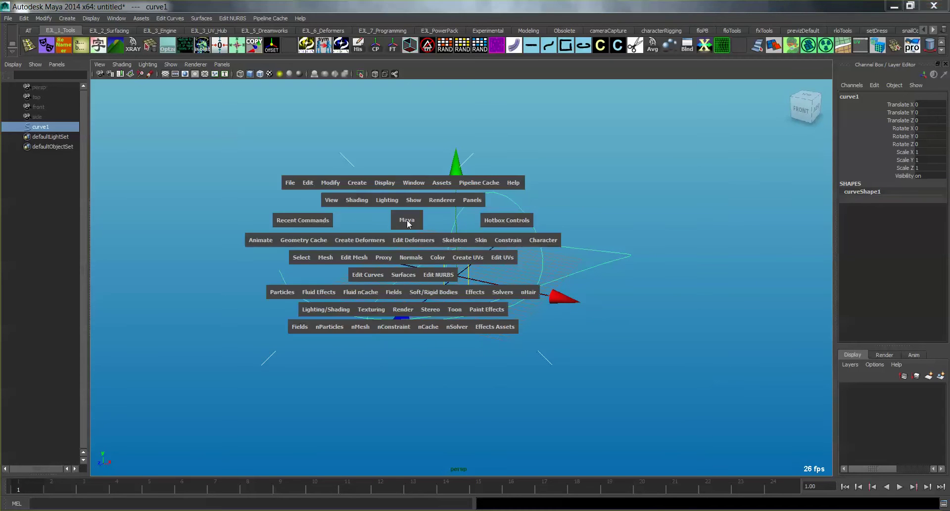
{"action": "left_click", "coordinate": [366, 275]}
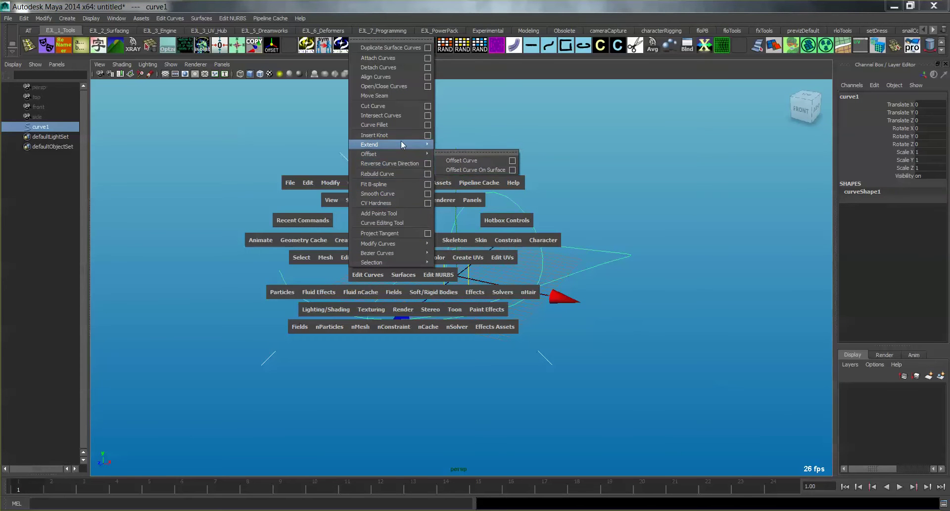
{"action": "left_click", "coordinate": [407, 173]}
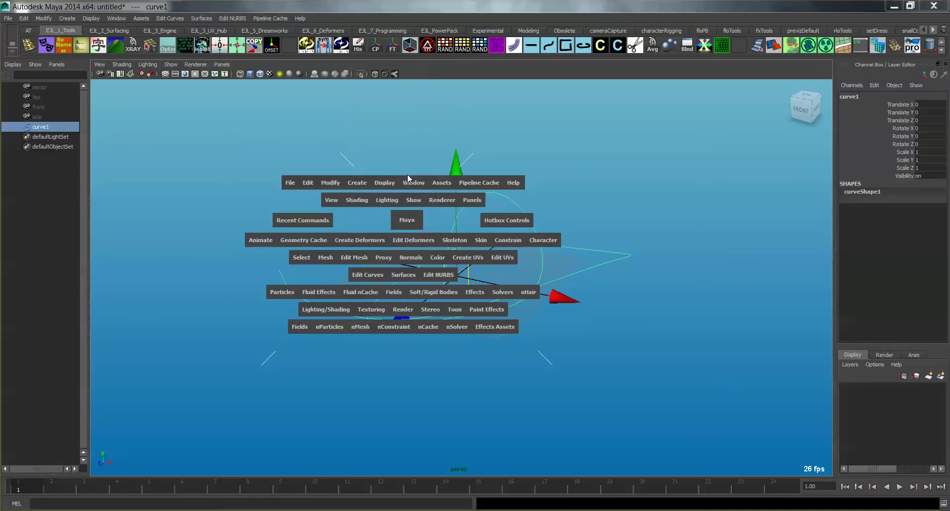
{"action": "left_click_drag", "start_coordinate": [514, 221], "coordinate": [554, 213], "text": "alt"}
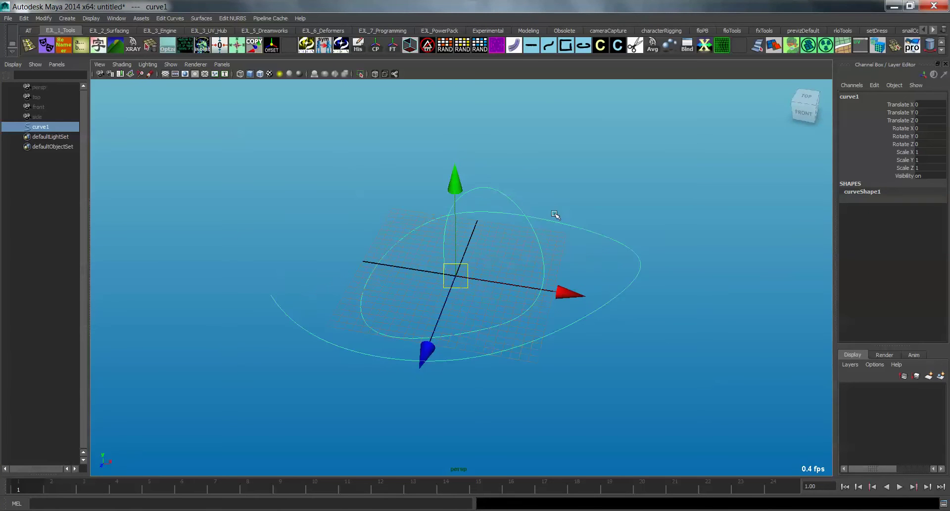
{"action": "right_click_drag", "start_coordinate": [511, 201], "coordinate": [457, 200]}
{"action": "mouse_move", "coordinate": [518, 229]}
{"action": "left_mouse_down", "text": "alt"}
{"action": "mouse_move", "coordinate": [539, 218]}
{"action": "mouse_move", "coordinate": [577, 275]}
{"action": "mouse_move", "coordinate": [545, 271]}
{"action": "mouse_move", "coordinate": [528, 245]}
{"action": "mouse_move", "coordinate": [598, 229]}
{"action": "mouse_move", "coordinate": [554, 255]}
{"action": "mouse_move", "coordinate": [585, 261]}
{"action": "mouse_move", "coordinate": [604, 224]}
{"action": "mouse_move", "coordinate": [587, 248]}
{"action": "mouse_move", "coordinate": [550, 214]}
{"action": "mouse_move", "coordinate": [539, 229]}
{"action": "mouse_move", "coordinate": [515, 223]}
{"action": "left_mouse_up", "text": "alt"}
{"action": "right_click_drag", "start_coordinate": [478, 193], "coordinate": [505, 186]}
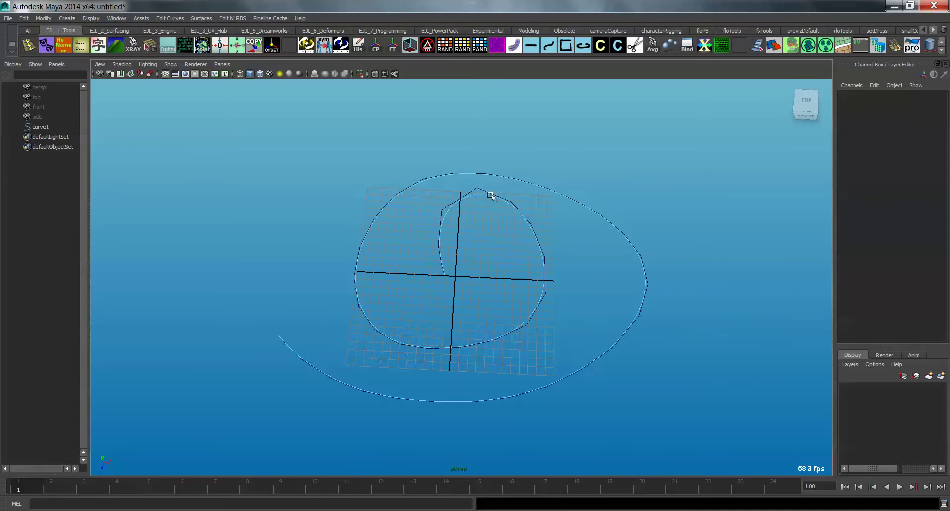
{"action": "key", "text": "F8"}
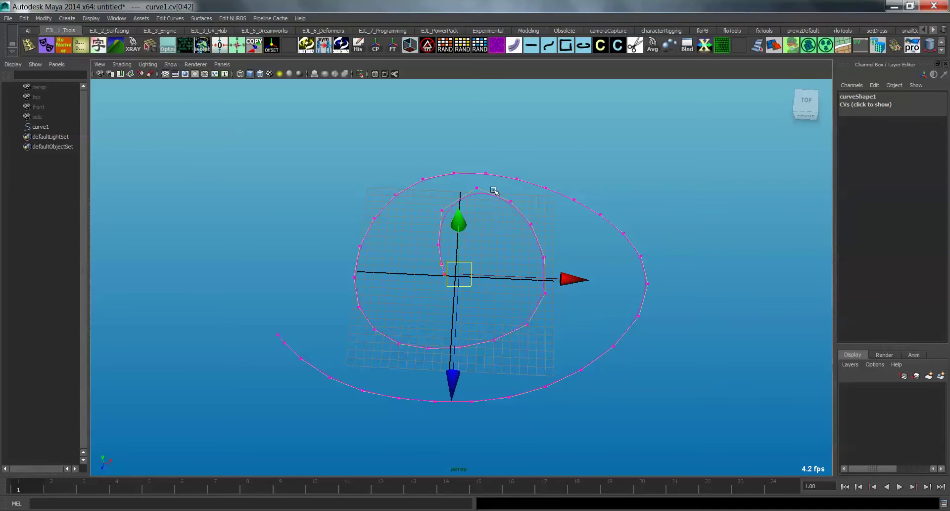
{"action": "right_click_drag", "start_coordinate": [489, 195], "coordinate": [534, 185]}
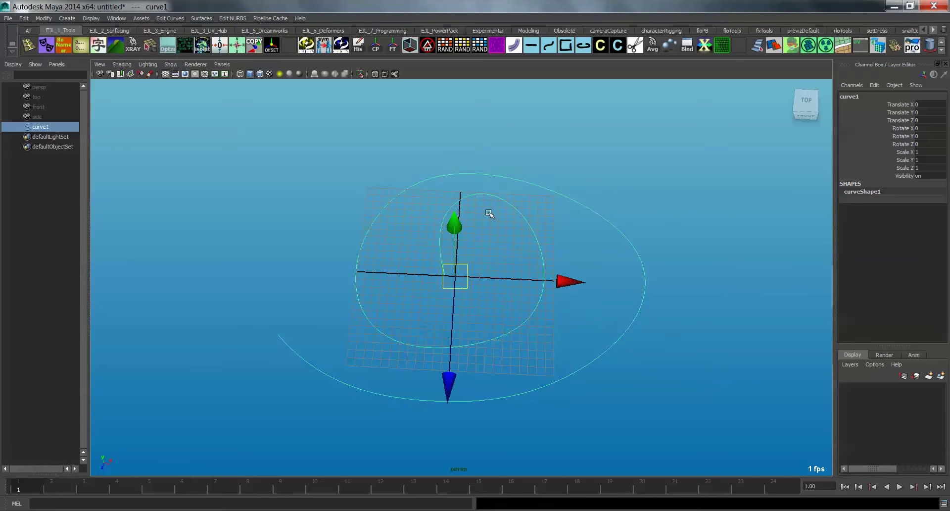
Create a NURBS circle and snap it onto the inner start point of the spiral curve.
{"action": "left_click_drag", "start_coordinate": [490, 212], "coordinate": [500, 197], "text": "alt"}
{"action": "right_click_drag", "start_coordinate": [509, 203], "coordinate": [578, 240], "text": "alt"}
{"action": "left_click_drag", "start_coordinate": [579, 240], "coordinate": [474, 245], "text": "alt"}
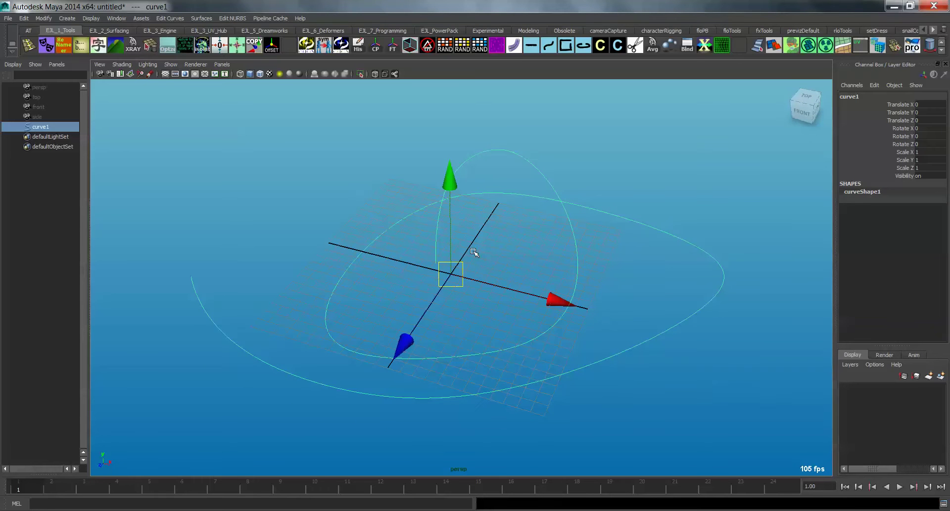
{"action": "right_click_drag", "start_coordinate": [474, 252], "coordinate": [474, 295], "text": "shift"}
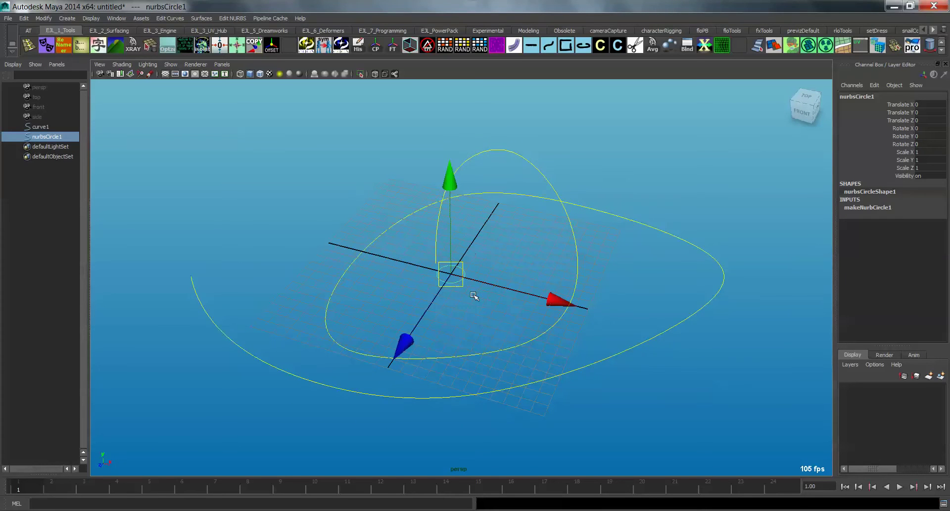
{"action": "left_click_drag", "start_coordinate": [474, 295], "coordinate": [450, 296], "text": "alt"}
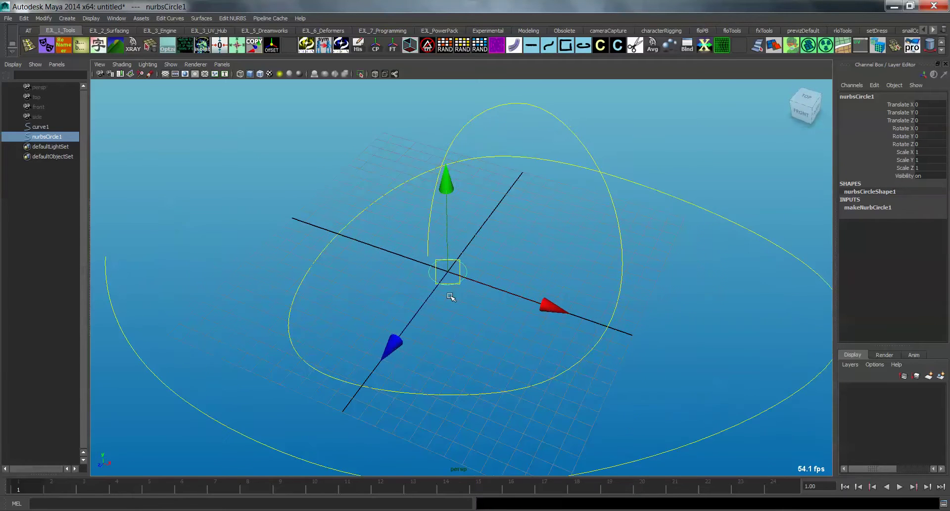
{"action": "key", "text": "w"}
{"action": "middle_click_drag", "start_coordinate": [432, 228], "coordinate": [424, 296]}
{"action": "left_click_drag", "start_coordinate": [436, 292], "coordinate": [506, 319], "text": "alt"}
{"action": "left_click", "coordinate": [476, 277]}
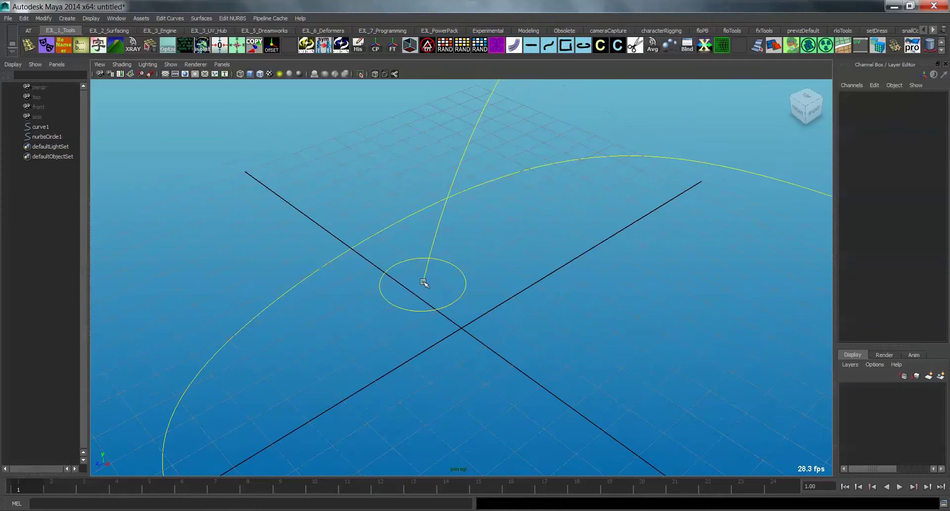
Examine the NURBS circle's creation settings, including its number of sections, and its control vertices.
{"action": "left_click", "coordinate": [463, 299]}
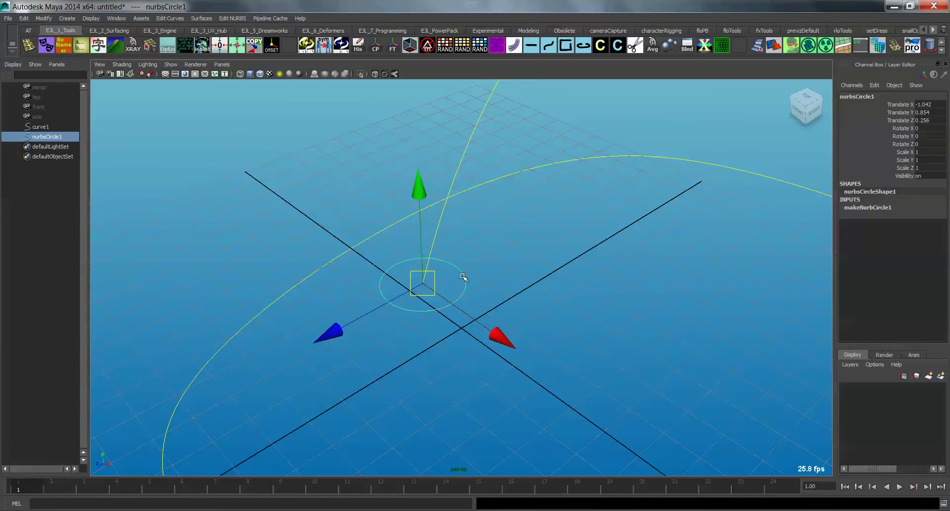
{"action": "left_click", "coordinate": [883, 208]}
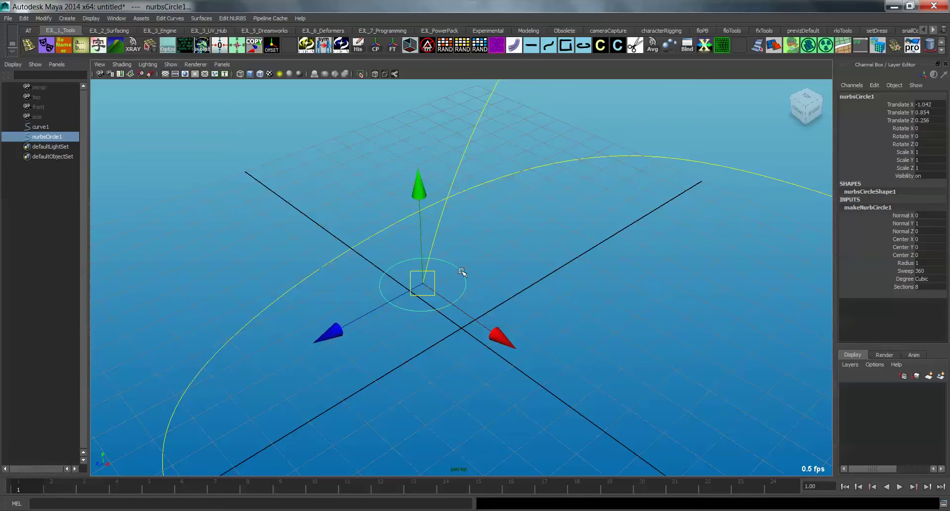
{"action": "right_click_drag", "start_coordinate": [461, 272], "coordinate": [433, 268]}
{"action": "left_click_drag", "start_coordinate": [488, 282], "coordinate": [519, 277], "text": "alt"}
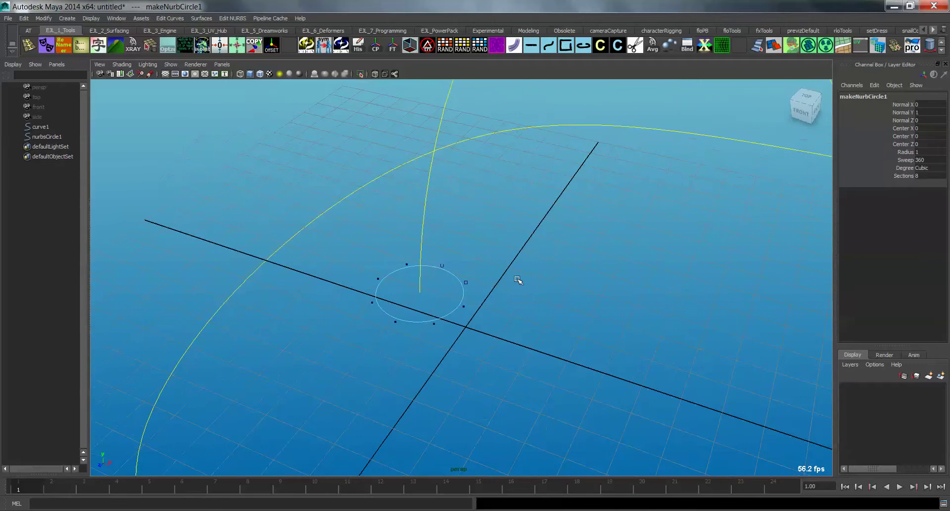
{"action": "key", "text": "F8"}
{"action": "left_click", "coordinate": [455, 276]}
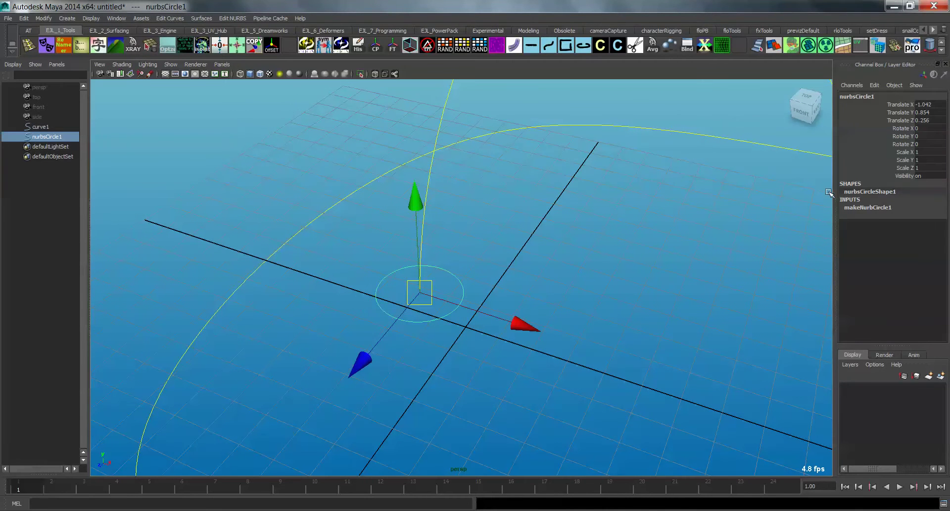
{"action": "left_click", "coordinate": [868, 206]}
{"action": "left_click", "coordinate": [933, 287]}
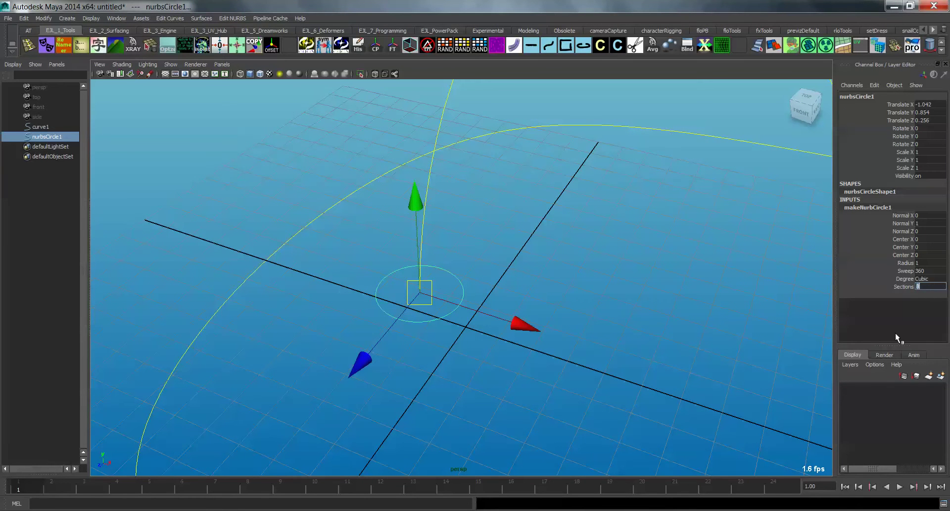
{"action": "left_click", "coordinate": [557, 272]}
Extrude the NURBS circle along the spiral curve to form a tube surface.
{"action": "left_click_drag", "start_coordinate": [472, 265], "coordinate": [424, 250], "text": "alt"}
{"action": "middle_click_drag", "start_coordinate": [531, 329], "coordinate": [549, 377], "text": "alt"}
{"action": "left_click_drag", "start_coordinate": [550, 378], "coordinate": [559, 378], "text": "alt"}
{"action": "left_click", "coordinate": [494, 358]}
{"action": "left_click_drag", "start_coordinate": [573, 345], "coordinate": [600, 348], "text": "alt"}
{"action": "left_click", "coordinate": [521, 153], "text": "shift"}
{"action": "left_click_drag", "start_coordinate": [590, 226], "coordinate": [597, 191], "text": "alt"}
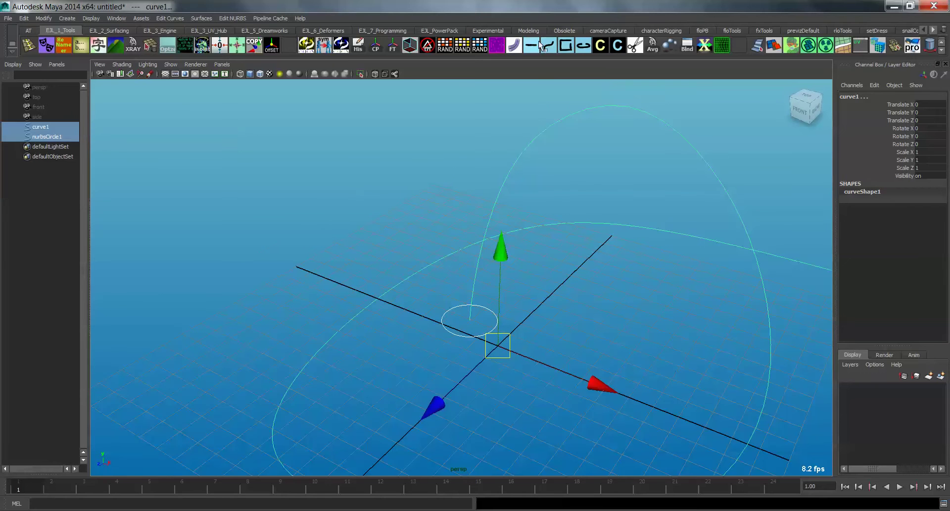
{"action": "left_click", "coordinate": [514, 45]}
Examine the extruded tube surface from several angles and look over the surface-creation commands.
{"action": "left_click_drag", "start_coordinate": [486, 186], "coordinate": [563, 187], "text": "alt"}
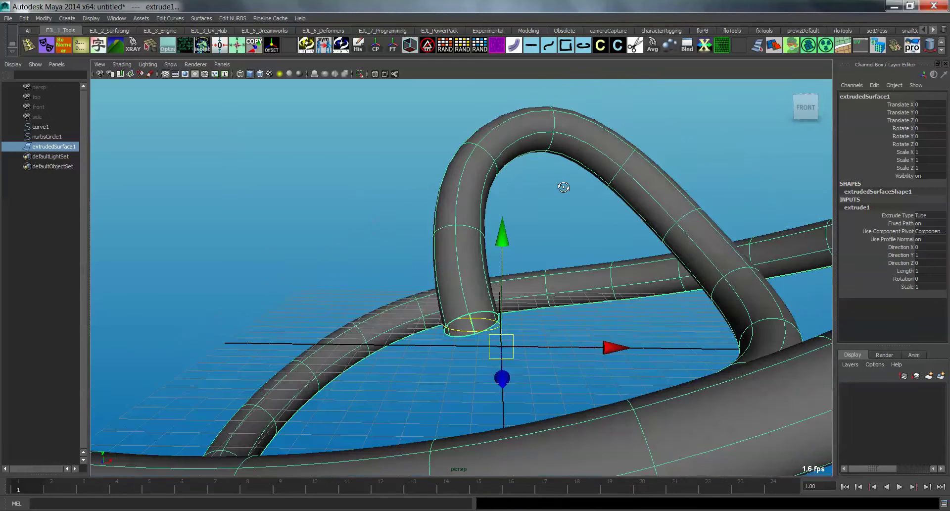
{"action": "left_click_drag", "start_coordinate": [554, 120], "coordinate": [532, 146], "text": "alt"}
{"action": "key", "text": "space"}
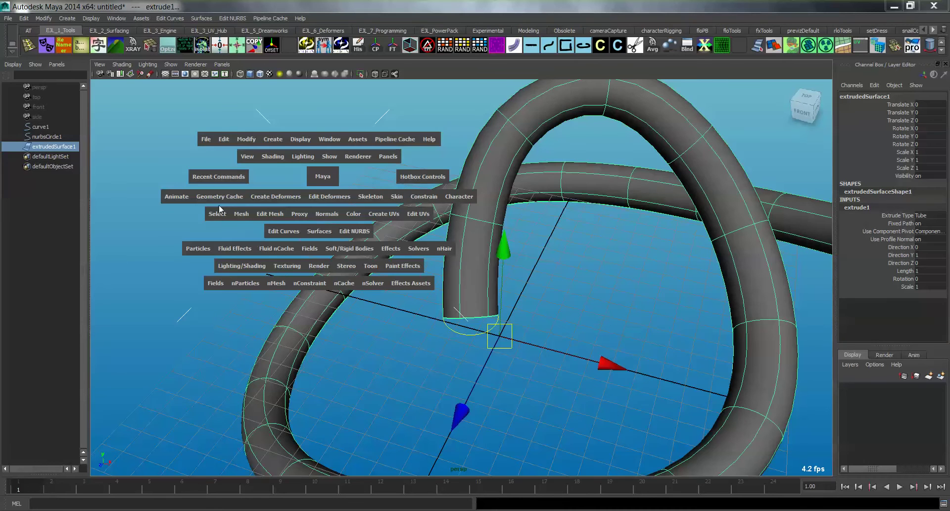
{"action": "left_click", "coordinate": [319, 231]}
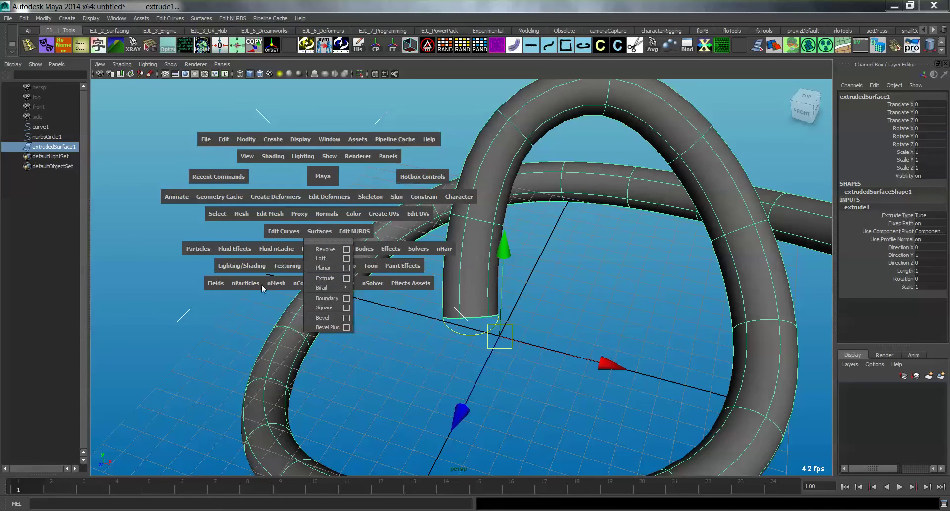
{"action": "left_click_drag", "start_coordinate": [212, 313], "coordinate": [364, 299], "text": "alt"}
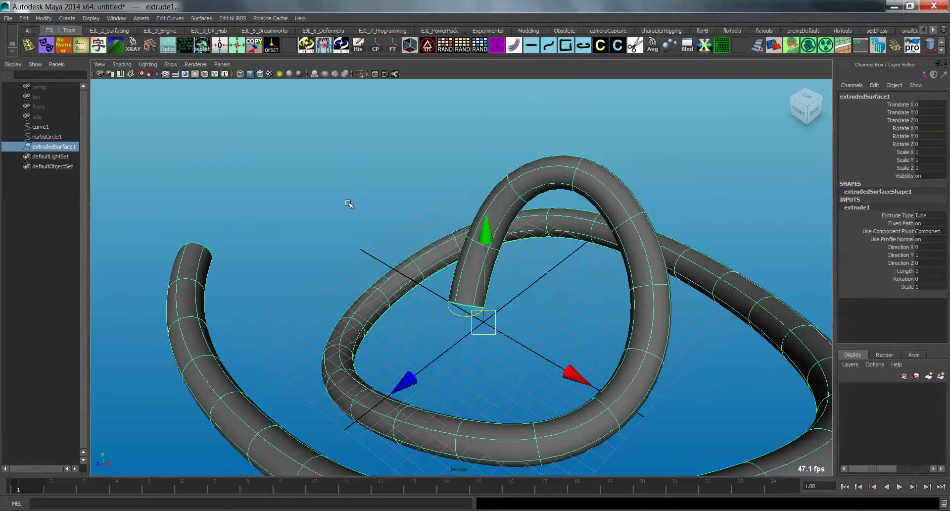
{"action": "left_click", "coordinate": [350, 204]}
{"action": "left_click", "coordinate": [422, 271]}
{"action": "left_click_drag", "start_coordinate": [422, 271], "coordinate": [447, 261], "text": "alt"}
{"action": "left_click_drag", "start_coordinate": [794, 218], "coordinate": [757, 188], "text": "alt"}
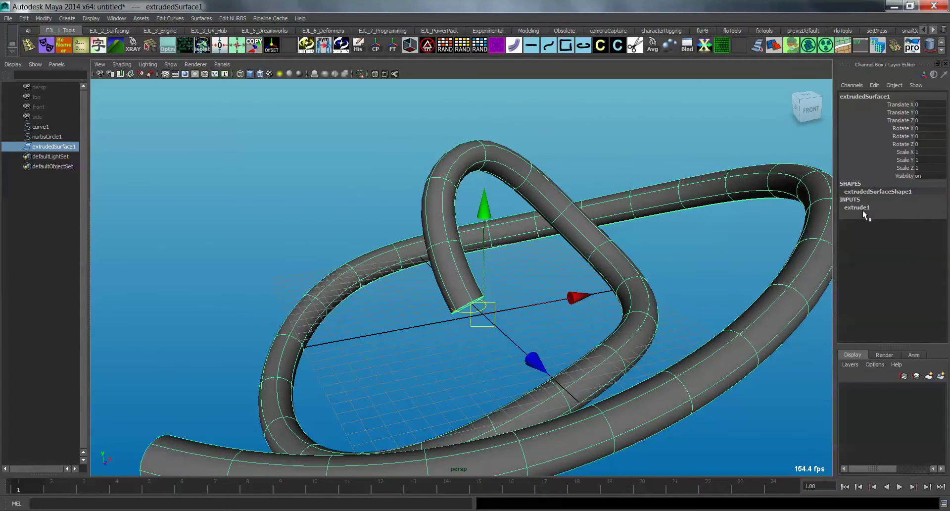
Try twisting the tube along its length by varying the extrude's Rotation, ending at 360.
{"action": "left_click", "coordinate": [862, 210]}
{"action": "left_click_drag", "start_coordinate": [737, 250], "coordinate": [835, 263], "text": "alt"}
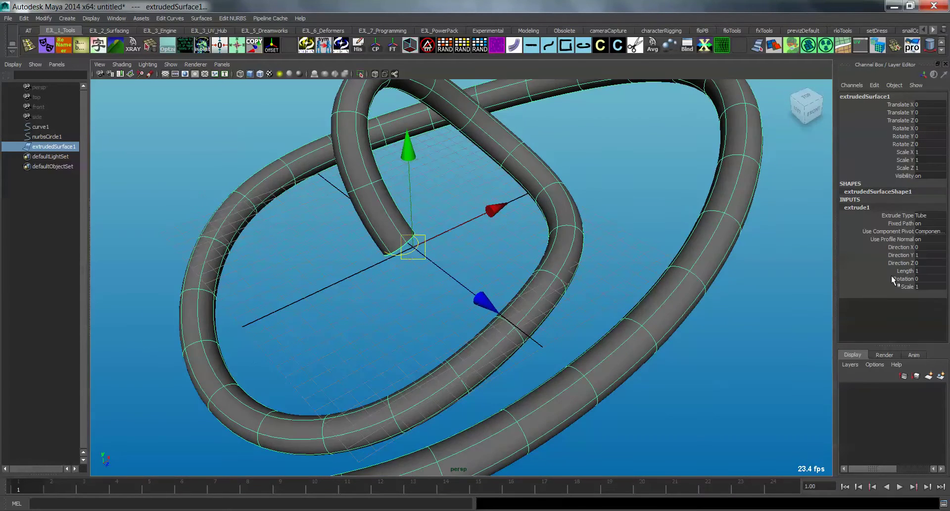
{"action": "left_click", "coordinate": [903, 278]}
{"action": "middle_click_drag", "start_coordinate": [841, 277], "coordinate": [613, 257]}
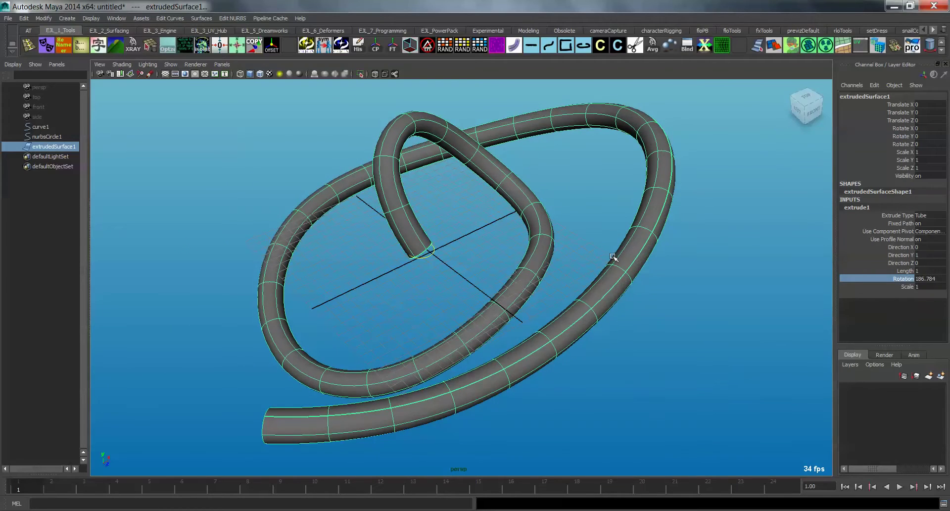
{"action": "middle_click_drag", "start_coordinate": [773, 280], "coordinate": [712, 283]}
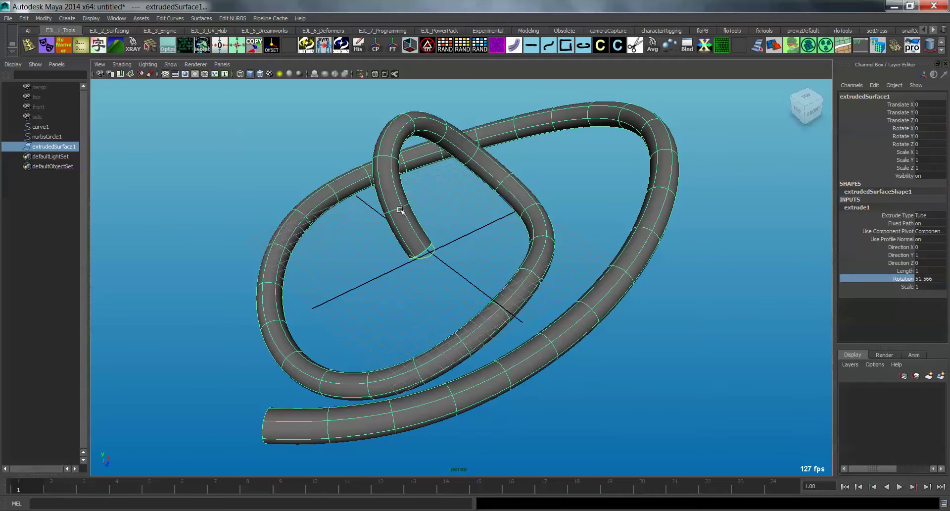
{"action": "left_click_drag", "start_coordinate": [401, 213], "coordinate": [423, 217], "text": "alt"}
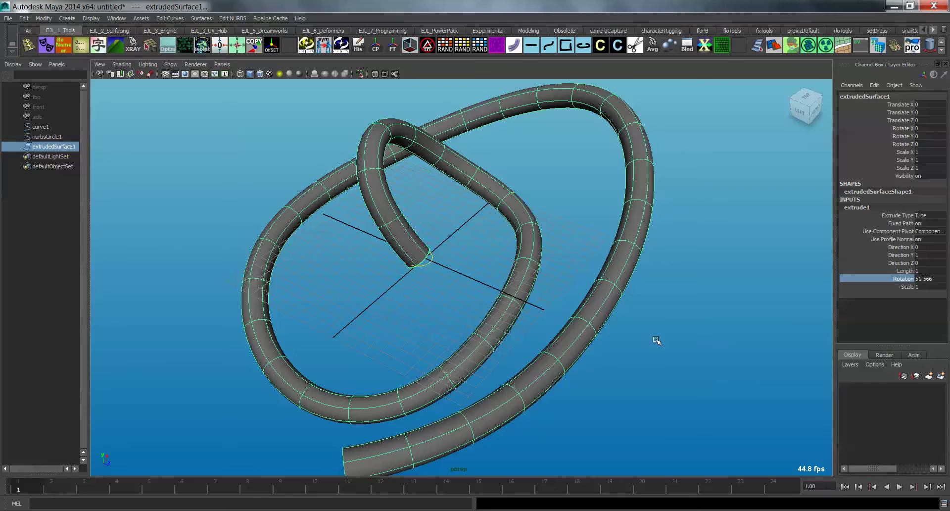
{"action": "middle_click_drag", "start_coordinate": [657, 340], "coordinate": [809, 385]}
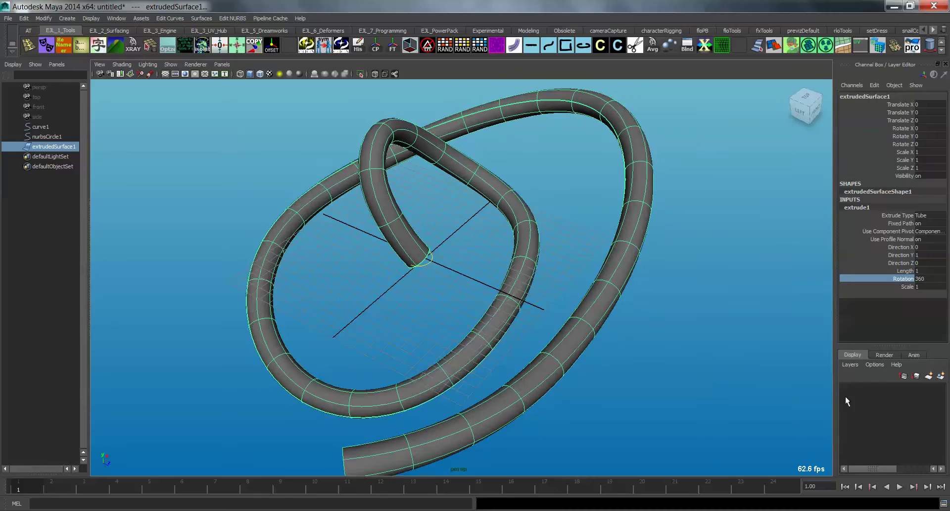
{"action": "left_click_drag", "start_coordinate": [720, 319], "coordinate": [698, 310], "text": "alt"}
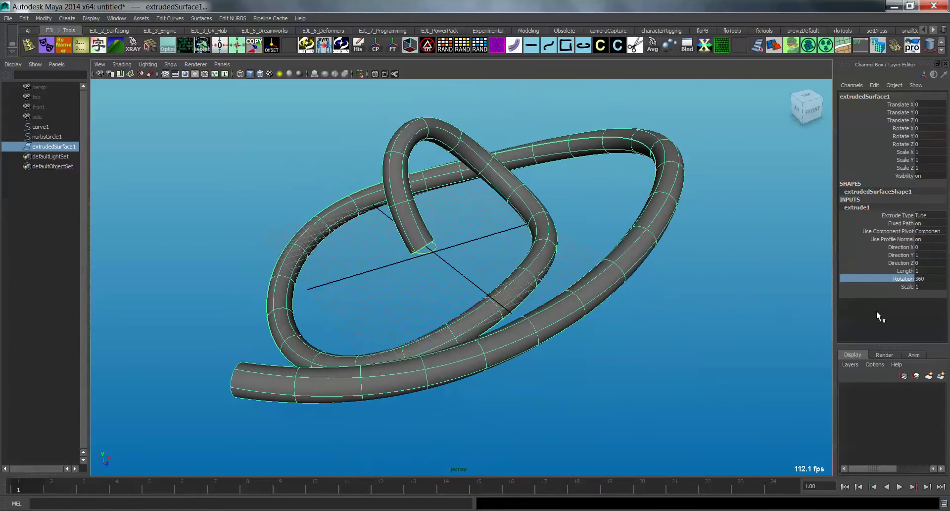
{"action": "middle_click_drag", "start_coordinate": [711, 240], "coordinate": [825, 290], "text": "alt"}
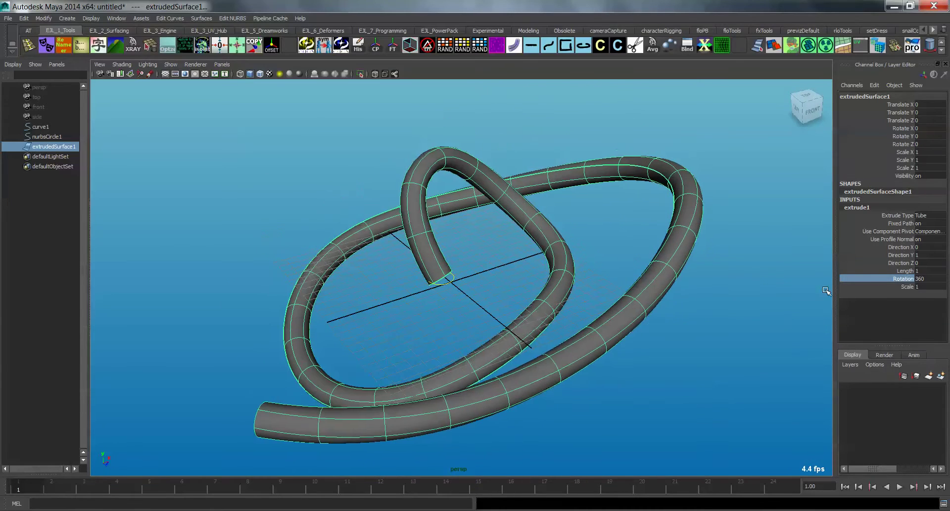
Reset the extrude's Rotation to 0.
{"action": "left_click", "coordinate": [928, 279]}
{"action": "type", "text": "0"}
{"action": "key", "text": "Return"}
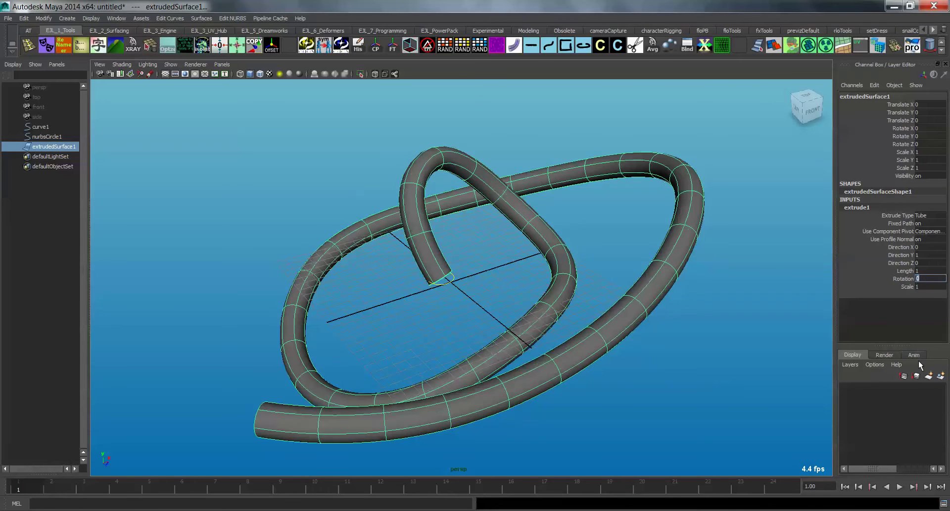
Deselect the tube surface and hide the viewport grid.
{"action": "left_click_drag", "start_coordinate": [708, 308], "coordinate": [723, 294], "text": "alt"}
{"action": "left_click", "coordinate": [490, 274]}
{"action": "mouse_move", "coordinate": [490, 274]}
{"action": "left_mouse_down", "text": "alt"}
{"action": "mouse_move", "coordinate": [534, 287]}
{"action": "mouse_move", "coordinate": [465, 281]}
{"action": "mouse_move", "coordinate": [480, 285]}
{"action": "left_mouse_up", "text": "alt"}
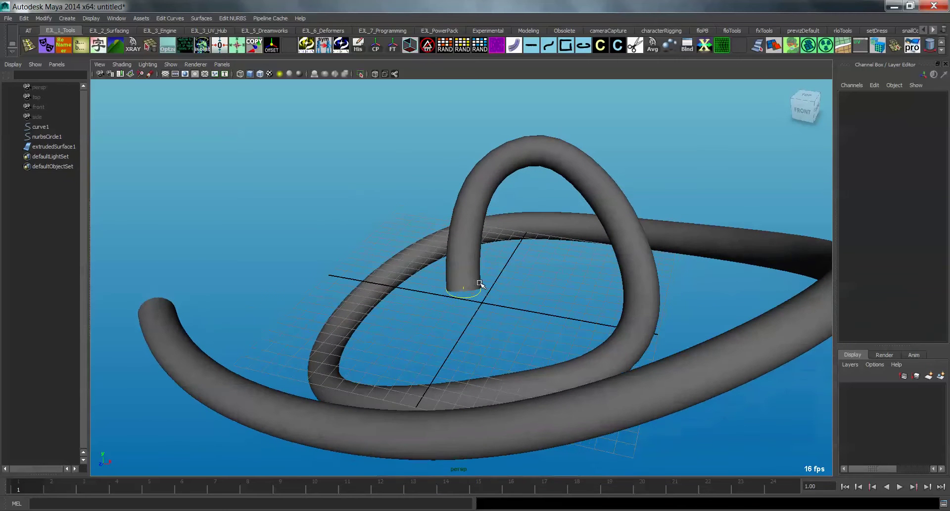
{"action": "key", "text": "g"}
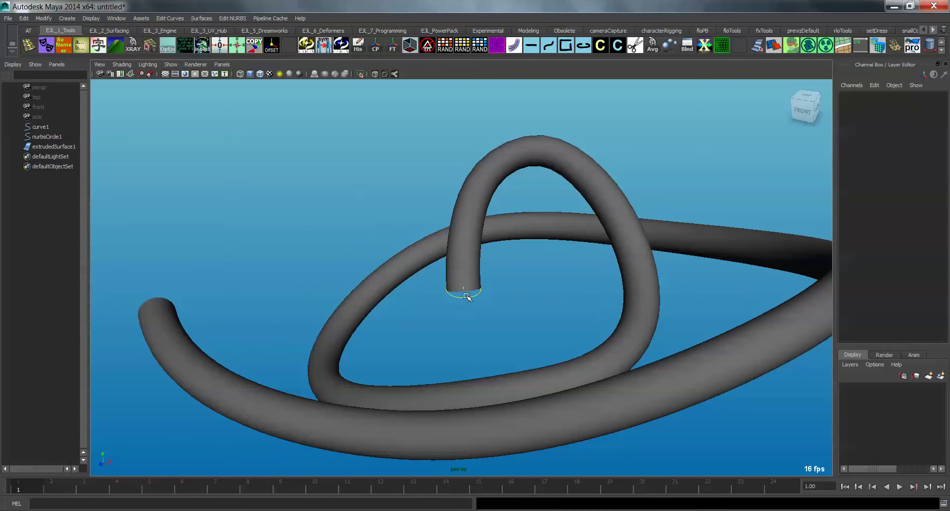
{"action": "left_click_drag", "start_coordinate": [492, 300], "coordinate": [575, 314], "text": "alt"}
Rename the extruded tube surface to core and clear the selection.
{"action": "left_click", "coordinate": [472, 250]}
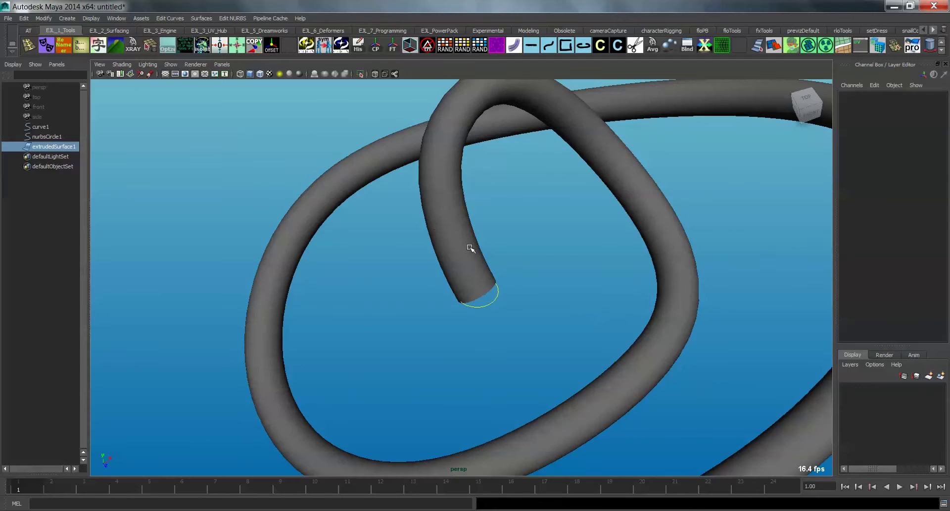
{"action": "left_click_drag", "start_coordinate": [551, 250], "coordinate": [464, 266], "text": "alt"}
{"action": "right_click", "coordinate": [458, 259]}
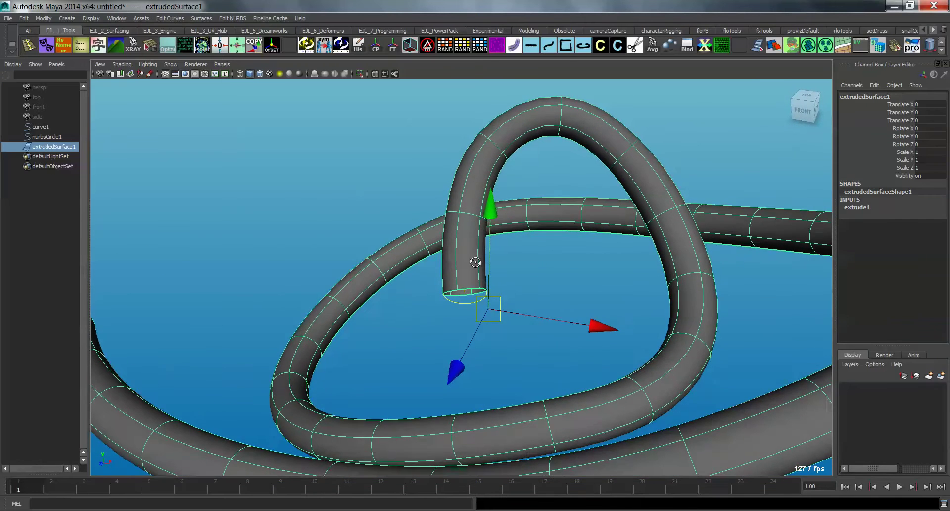
{"action": "left_click_drag", "start_coordinate": [475, 262], "coordinate": [478, 262], "text": "alt"}
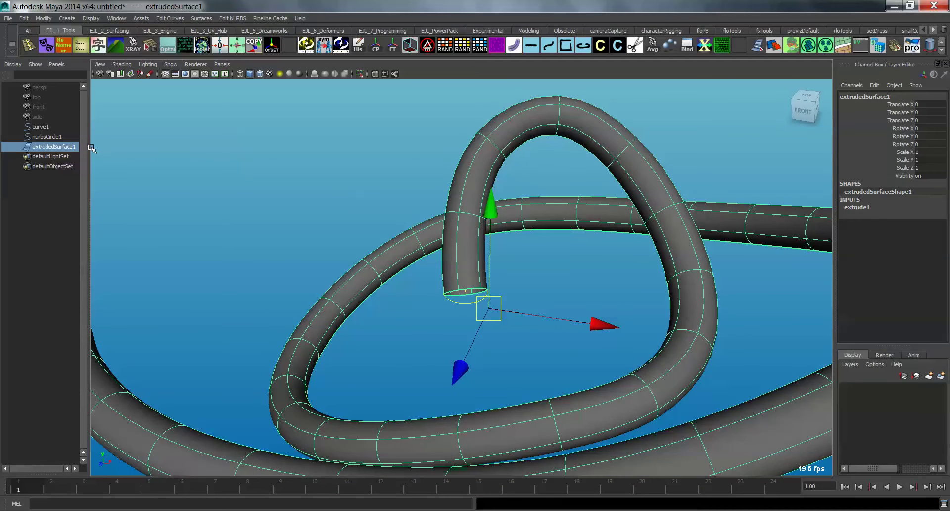
{"action": "double_click", "coordinate": [64, 147]}
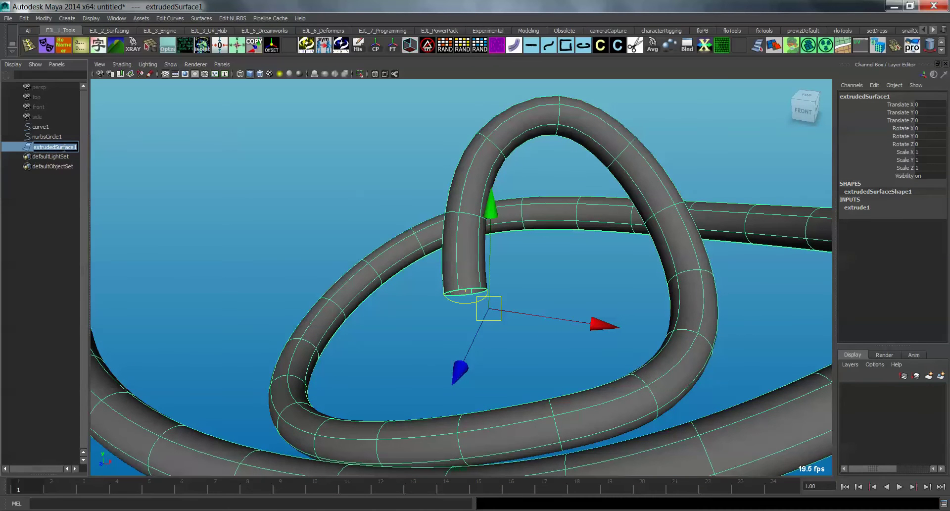
{"action": "type", "text": "core"}
{"action": "key", "text": "Return"}
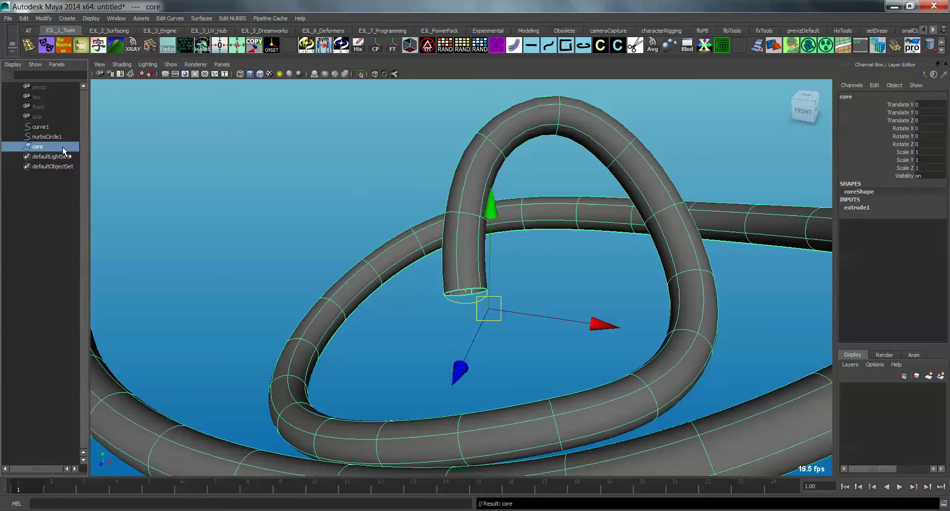
{"action": "left_click", "coordinate": [110, 164]}
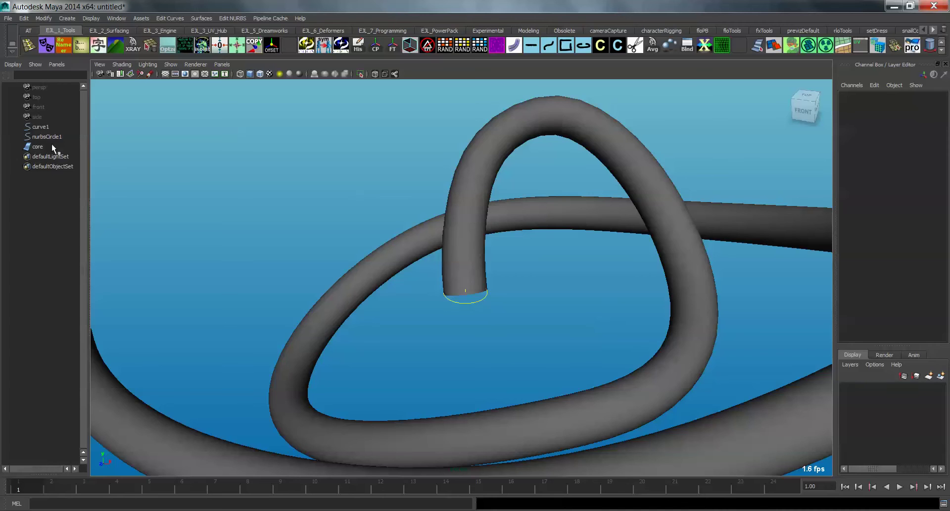
Select three lengthwise isoparms spaced around the core surface.
{"action": "left_click", "coordinate": [52, 147]}
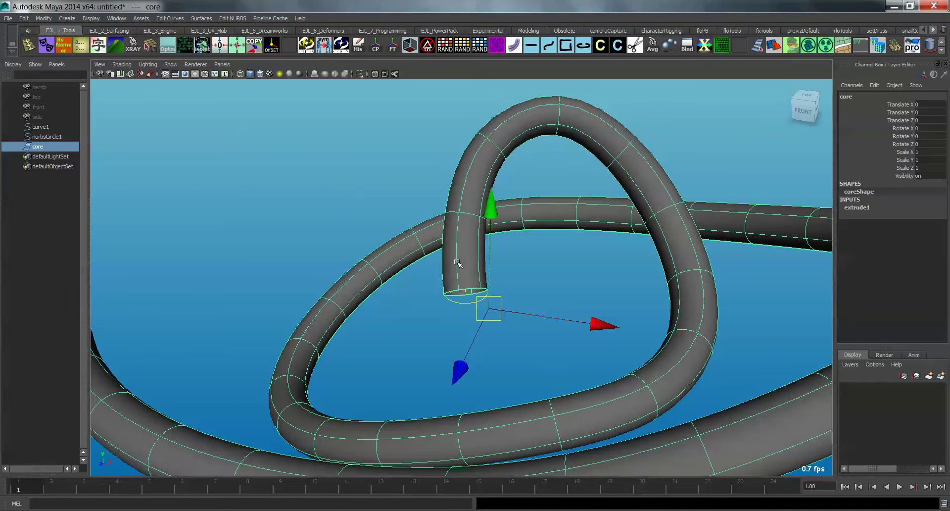
{"action": "left_click_drag", "start_coordinate": [329, 218], "coordinate": [471, 257], "text": "alt"}
{"action": "right_click_drag", "start_coordinate": [467, 257], "coordinate": [469, 234]}
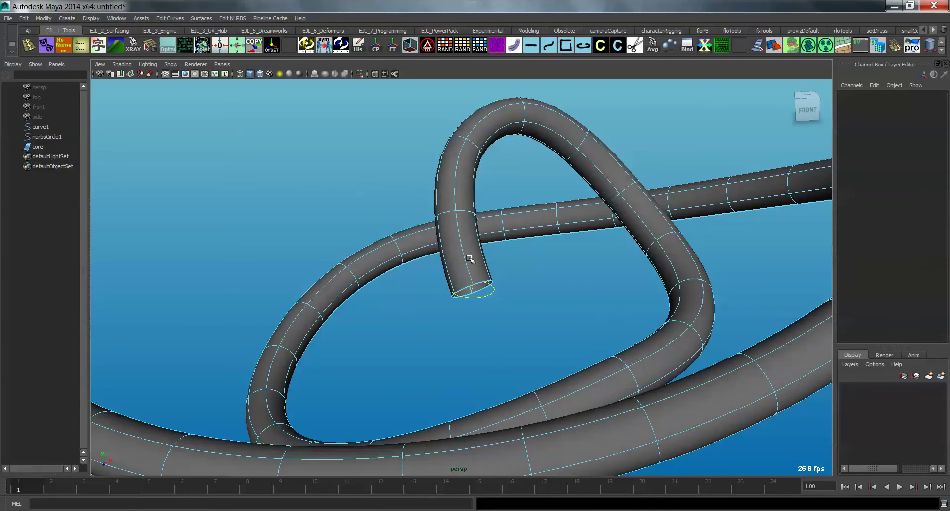
{"action": "left_click", "coordinate": [468, 259]}
{"action": "left_click_drag", "start_coordinate": [556, 266], "coordinate": [493, 259], "text": "alt"}
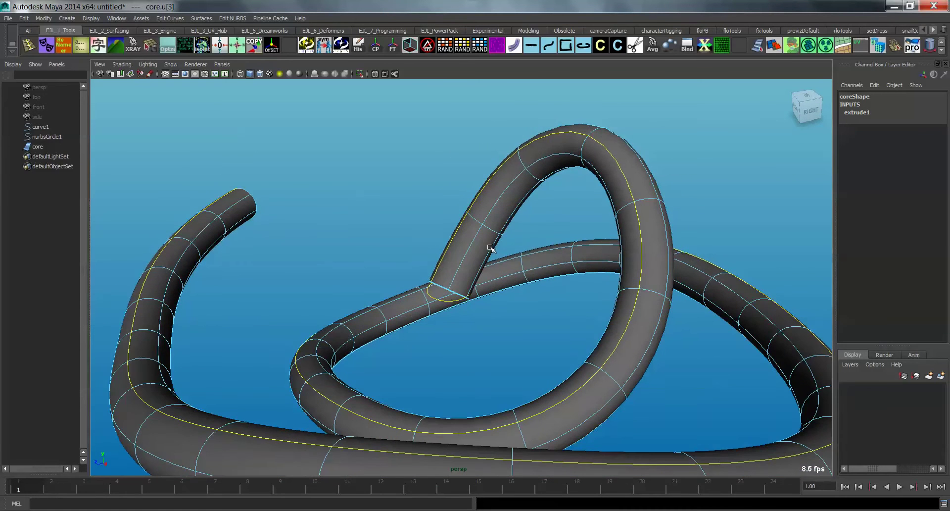
{"action": "left_click_drag", "start_coordinate": [559, 265], "coordinate": [454, 250], "text": "alt"}
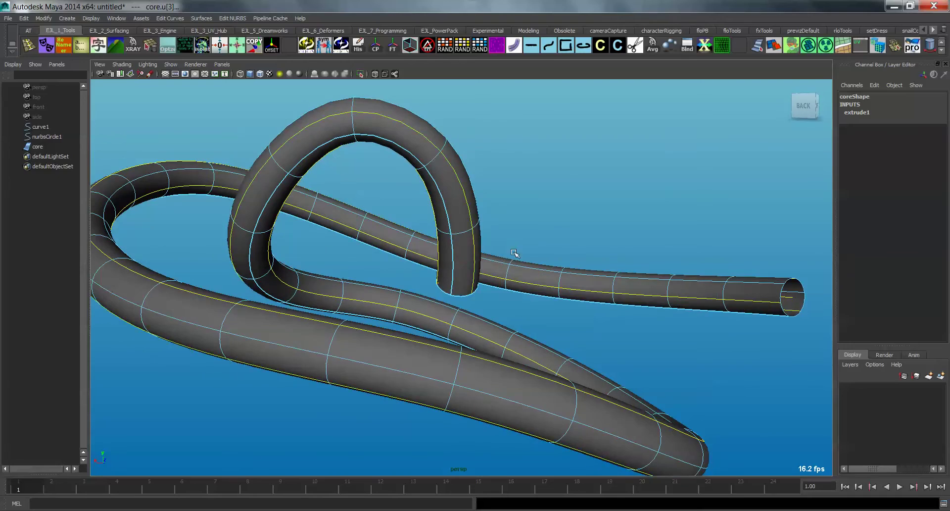
{"action": "left_click_drag", "start_coordinate": [514, 252], "coordinate": [404, 275], "text": "alt"}
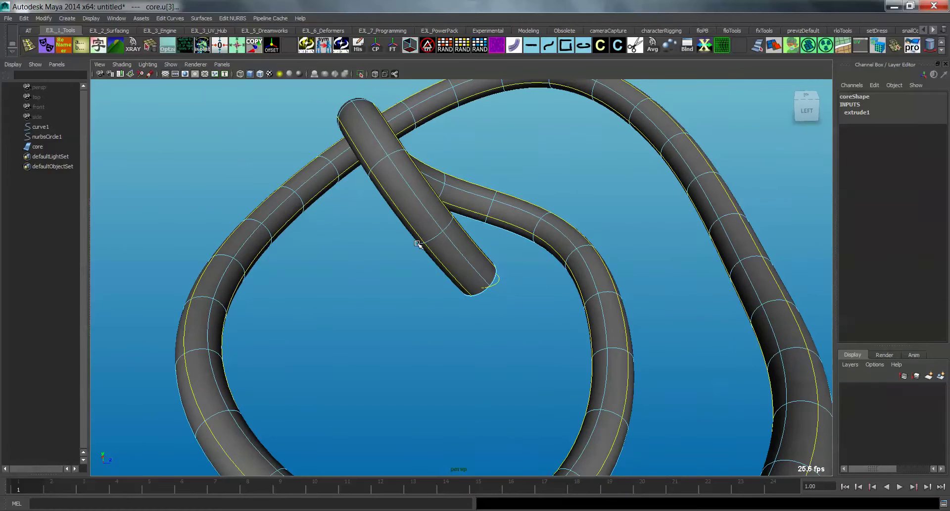
Duplicate the three selected isoparms as separate surface curves.
{"action": "key", "text": "space"}
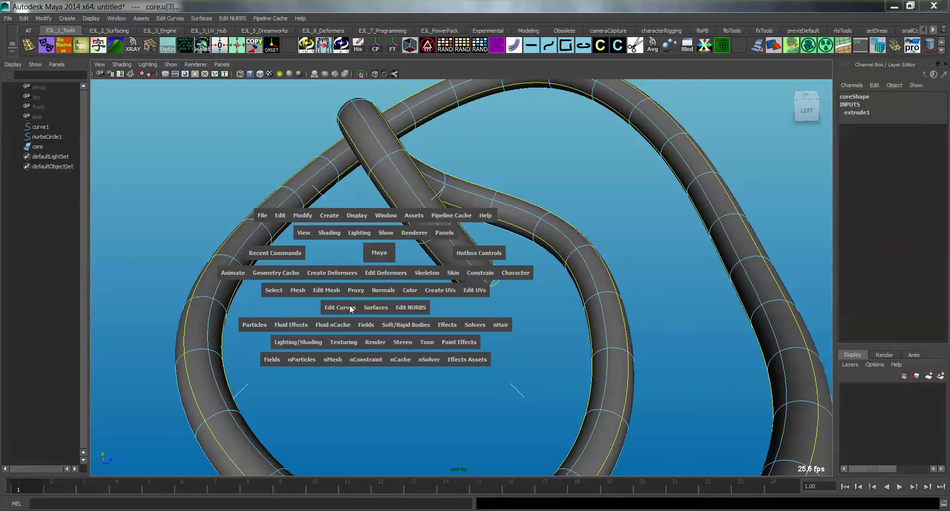
{"action": "left_click", "coordinate": [350, 309]}
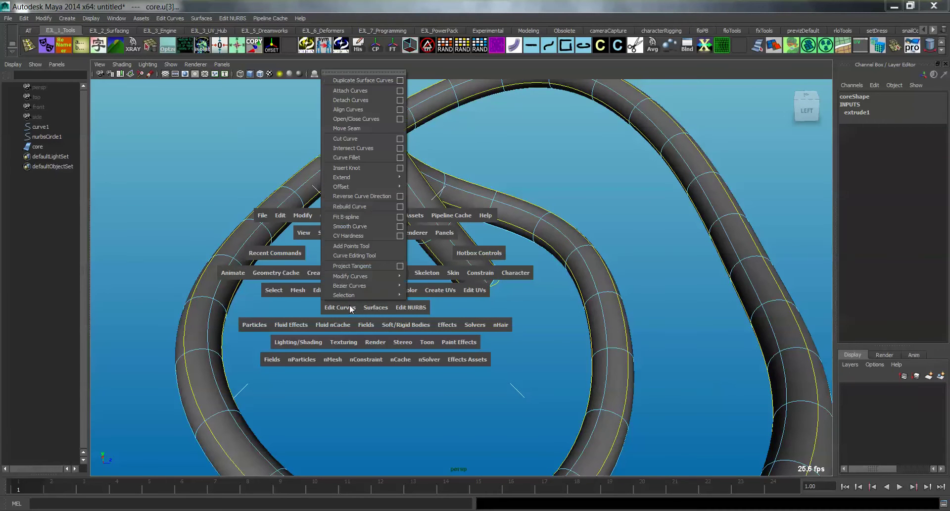
{"action": "left_click", "coordinate": [388, 81]}
Isolate the duplicated curves by hiding unselected objects, restore the display, and inspect how the curves run along the tube.
{"action": "left_click_drag", "start_coordinate": [366, 228], "coordinate": [456, 253], "text": "alt"}
{"action": "left_click_drag", "start_coordinate": [350, 195], "coordinate": [321, 227], "text": "alt"}
{"action": "key", "text": "alt+h"}
{"action": "left_click_drag", "start_coordinate": [438, 267], "coordinate": [402, 294], "text": "alt"}
{"action": "key", "text": "alt+h"}
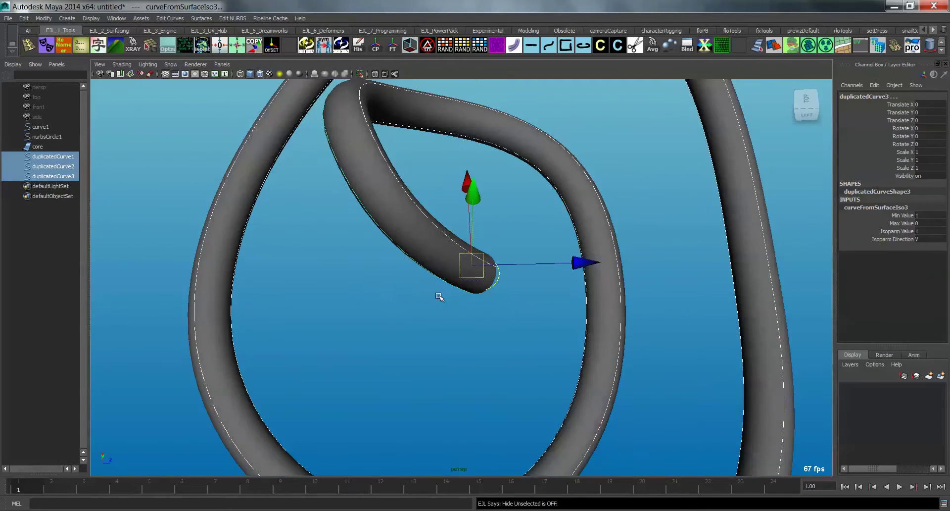
{"action": "left_click_drag", "start_coordinate": [476, 315], "coordinate": [417, 327], "text": "alt"}
{"action": "middle_click_drag", "start_coordinate": [417, 327], "coordinate": [379, 259], "text": "alt"}
{"action": "right_click_drag", "start_coordinate": [378, 260], "coordinate": [504, 352], "text": "alt"}
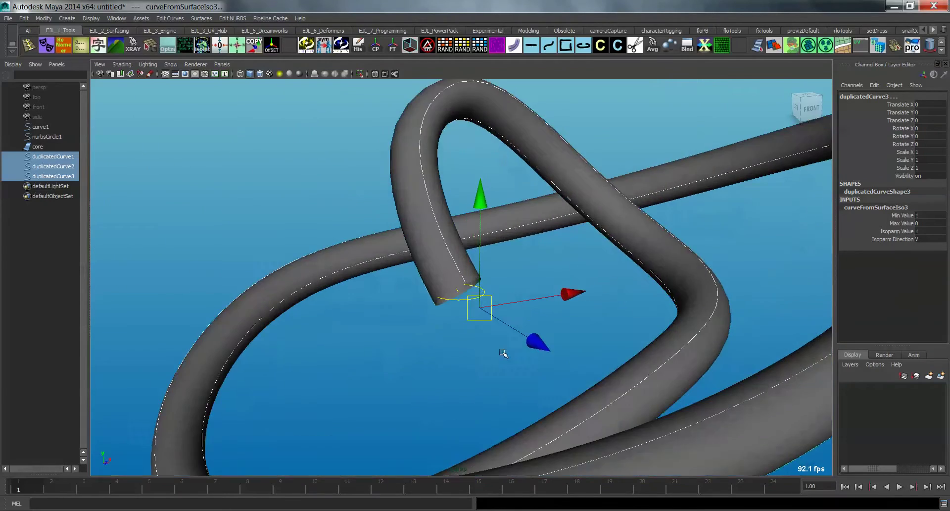
{"action": "left_click_drag", "start_coordinate": [504, 351], "coordinate": [521, 360], "text": "alt"}
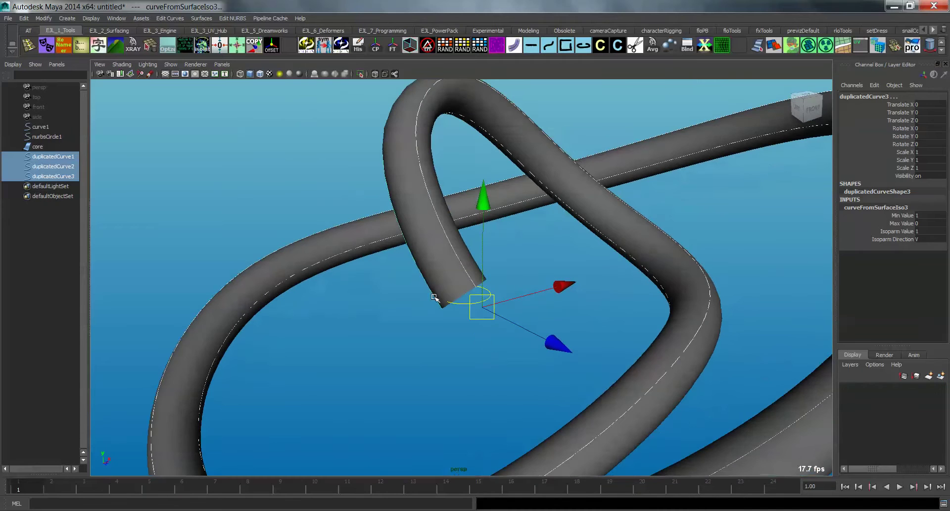
Turn off the core surface's Visibility so only the curves are displayed, and clear the selection.
{"action": "left_click", "coordinate": [37, 147]}
{"action": "left_click", "coordinate": [936, 174]}
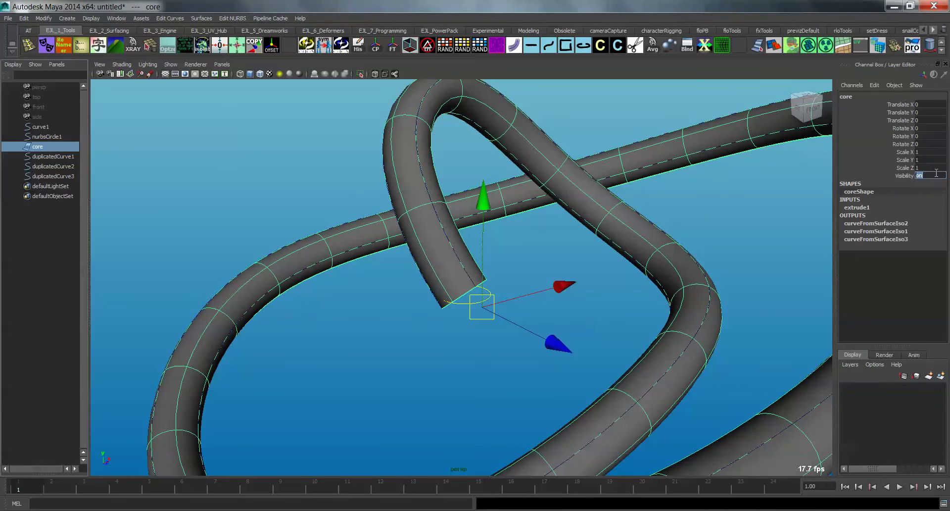
{"action": "type", "text": "off"}
{"action": "key", "text": "Return"}
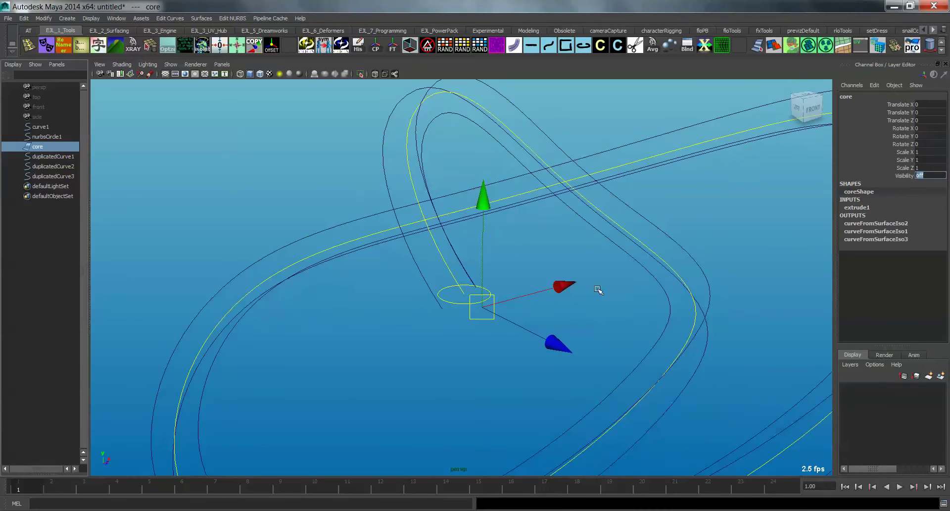
{"action": "left_click", "coordinate": [618, 289]}
Create a new NURBS circle at the origin near the start of the duplicated curves and select it.
{"action": "left_click_drag", "start_coordinate": [617, 290], "coordinate": [511, 344], "text": "alt"}
{"action": "right_click", "coordinate": [529, 326], "text": "shift"}
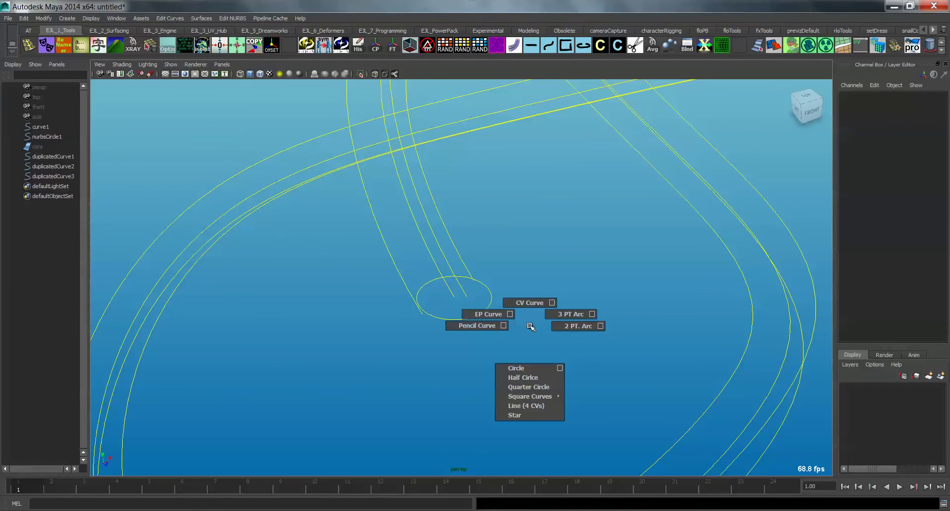
{"action": "right_click_drag", "start_coordinate": [528, 324], "coordinate": [529, 302], "text": "shift"}
{"action": "left_click_drag", "start_coordinate": [479, 354], "coordinate": [490, 348], "text": "alt"}
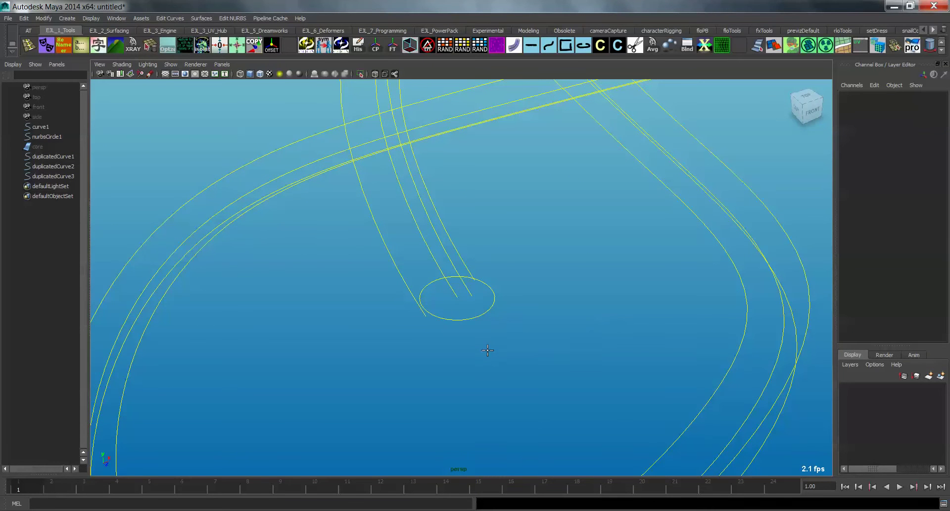
{"action": "right_click", "coordinate": [516, 347]}
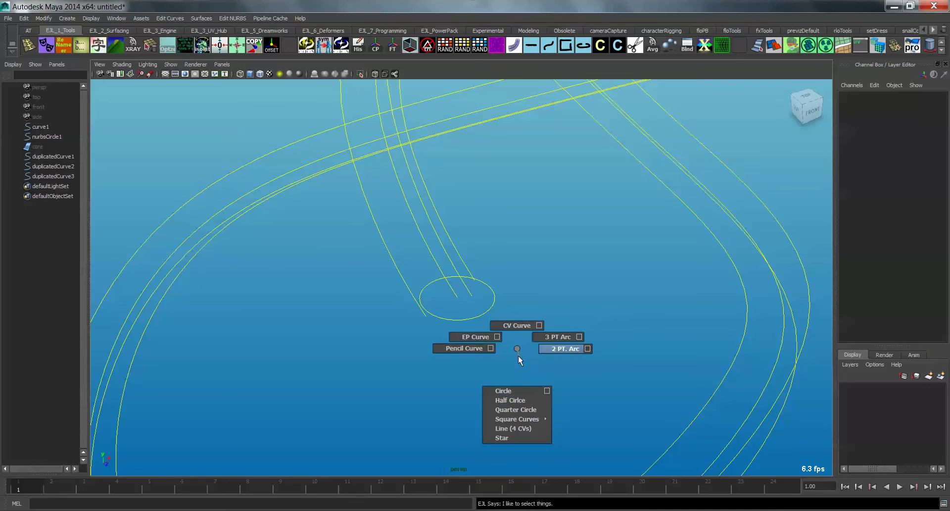
{"action": "right_click_drag", "start_coordinate": [518, 355], "coordinate": [509, 390], "text": "shift"}
{"action": "key", "text": "w"}
{"action": "left_click", "coordinate": [551, 295]}
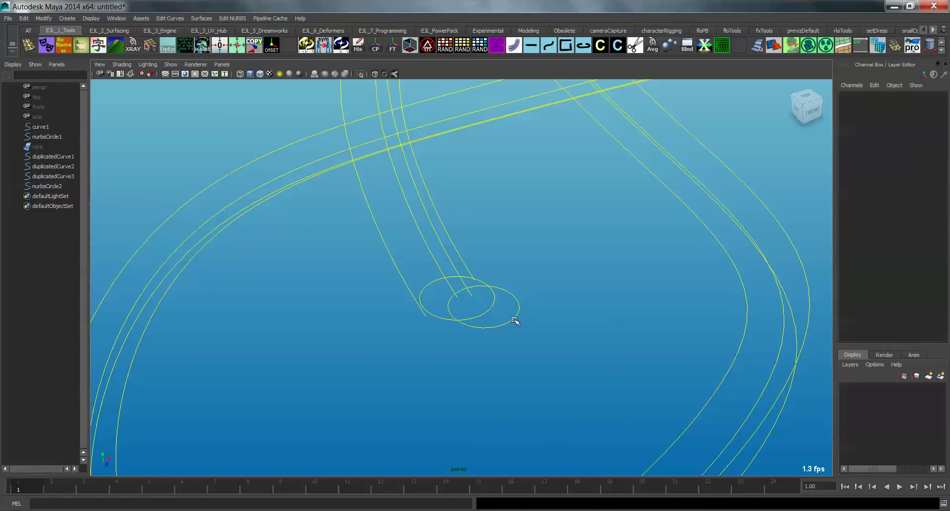
{"action": "left_click", "coordinate": [515, 320]}
Examine the new circle's creation attributes, including its sections, and the layout of its control vertices.
{"action": "left_click", "coordinate": [876, 207]}
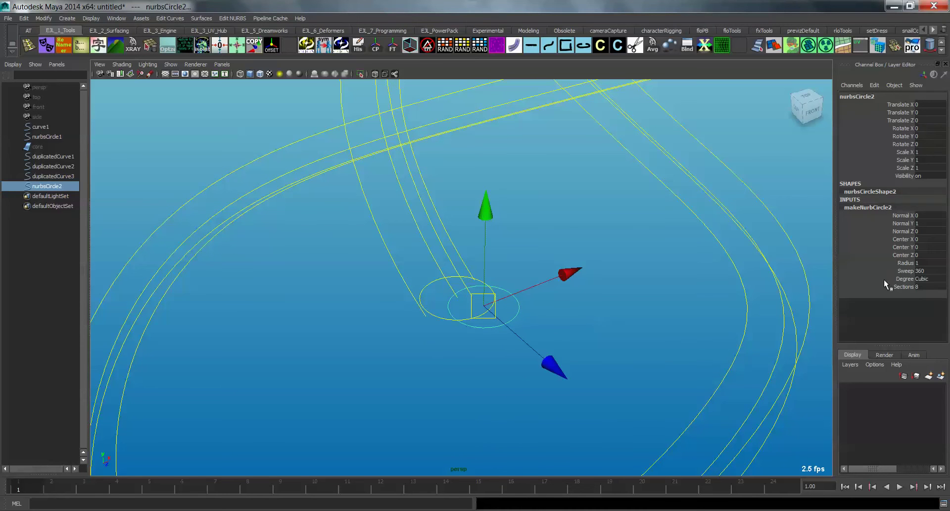
{"action": "double_click", "coordinate": [906, 287]}
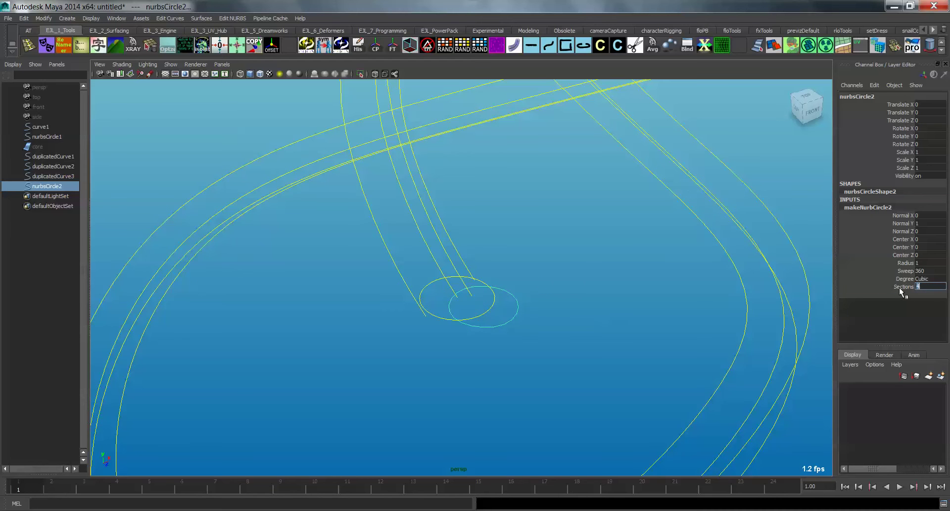
{"action": "left_click", "coordinate": [534, 325]}
{"action": "left_click_drag", "start_coordinate": [538, 327], "coordinate": [542, 340]}
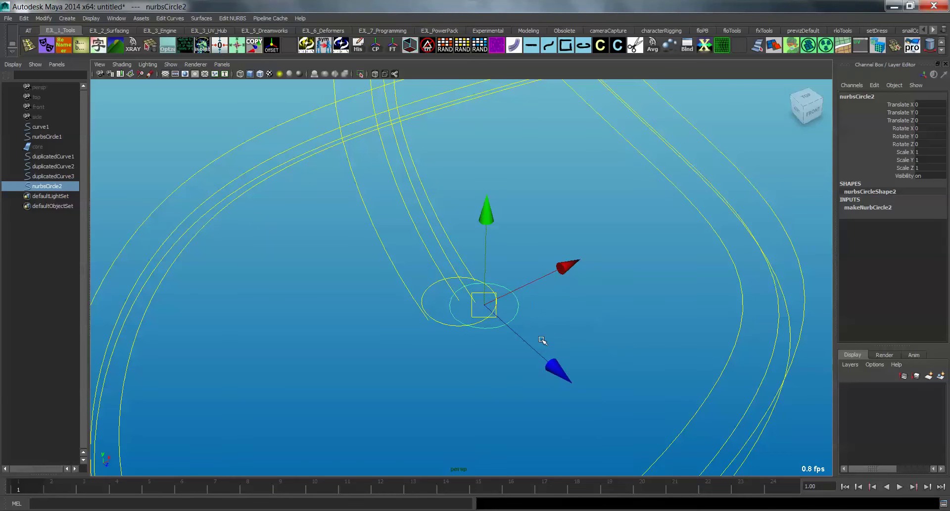
{"action": "right_click_drag", "start_coordinate": [566, 302], "coordinate": [515, 302]}
{"action": "right_click_drag", "start_coordinate": [562, 318], "coordinate": [639, 352], "text": "alt"}
{"action": "left_click_drag", "start_coordinate": [638, 351], "coordinate": [569, 344], "text": "alt"}
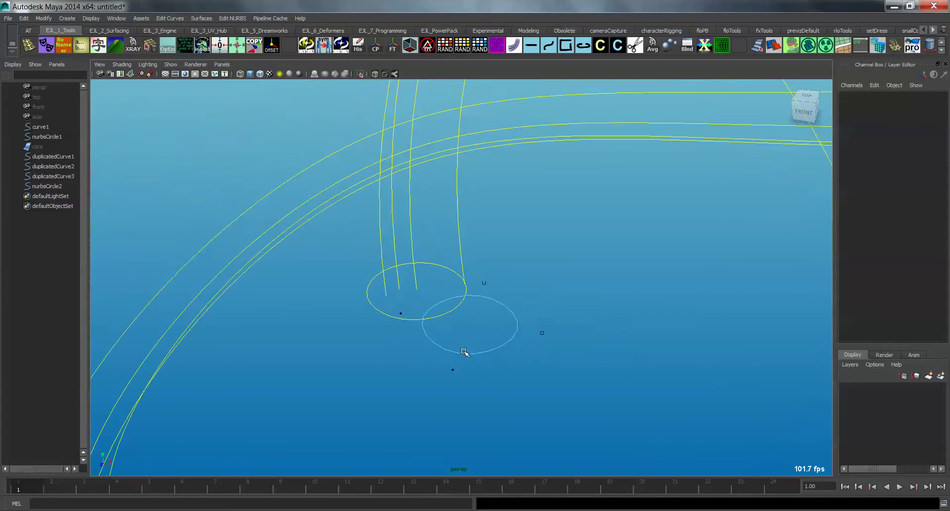
{"action": "left_click", "coordinate": [500, 345]}
{"action": "left_click_drag", "start_coordinate": [500, 346], "coordinate": [462, 382], "text": "alt"}
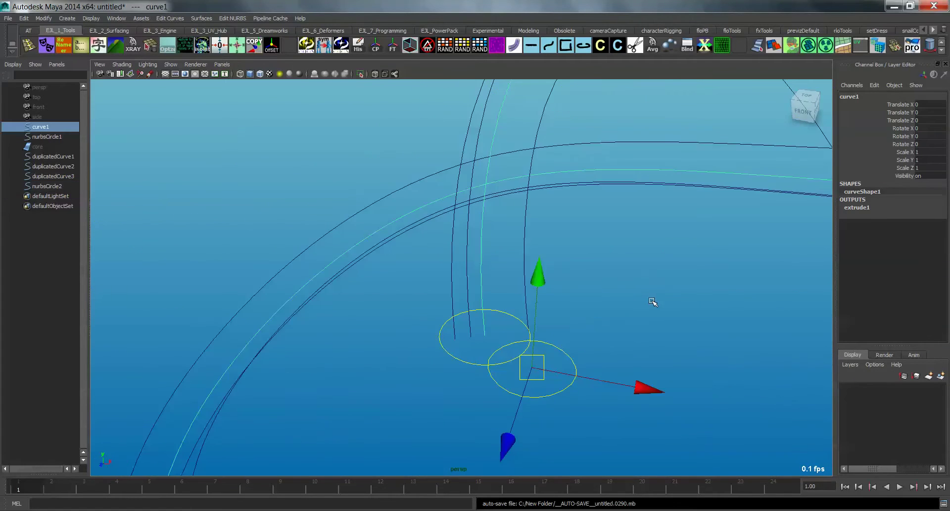
{"action": "left_click_drag", "start_coordinate": [639, 318], "coordinate": [666, 316], "text": "alt"}
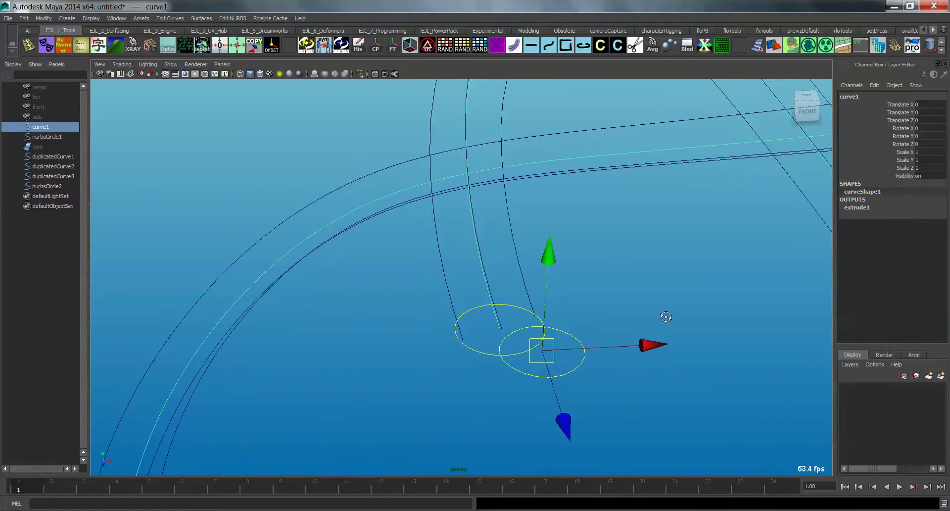
{"action": "left_click_drag", "start_coordinate": [681, 278], "coordinate": [544, 332], "text": "alt"}
Turn off the Visibility of curve1, the original path running through the centre of the duplicated curves.
{"action": "left_click", "coordinate": [572, 331]}
{"action": "left_click", "coordinate": [549, 390]}
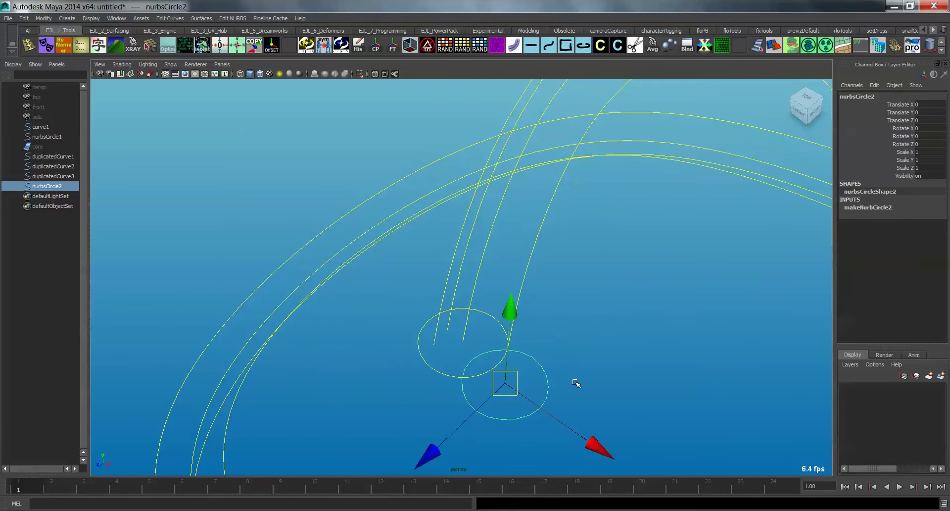
{"action": "key", "text": "w"}
{"action": "left_click_drag", "start_coordinate": [557, 320], "coordinate": [620, 264], "text": "alt"}
{"action": "left_click", "coordinate": [549, 301]}
{"action": "left_click", "coordinate": [475, 268]}
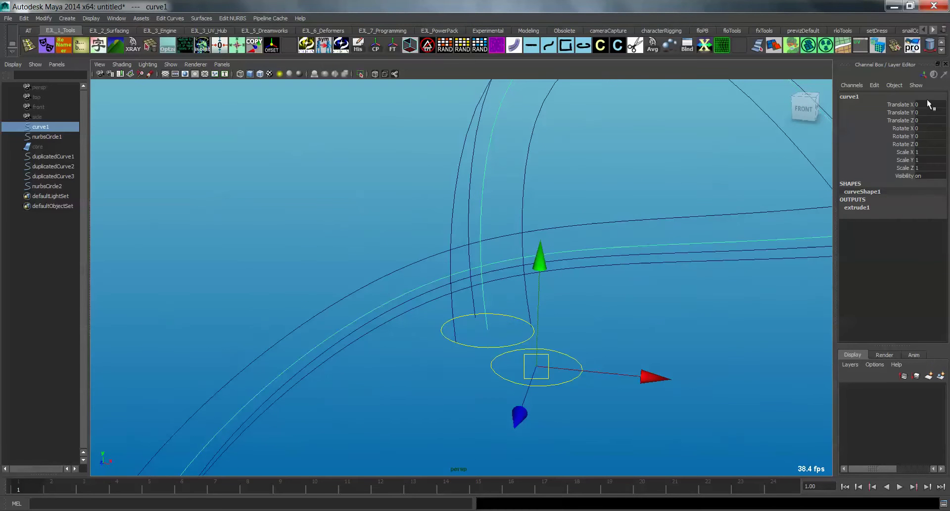
{"action": "left_click", "coordinate": [940, 174]}
{"action": "type", "text": "0"}
{"action": "key", "text": "Return"}
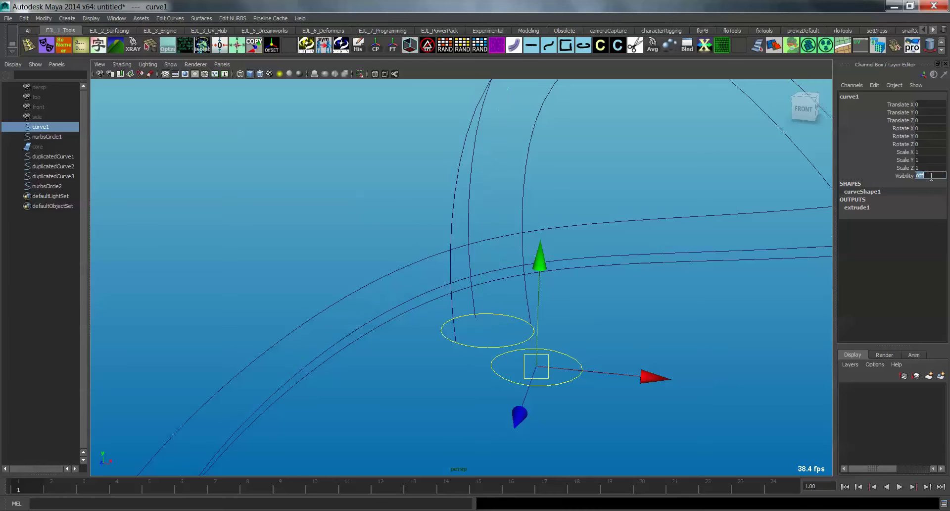
Turn off the Visibility of nurbsCircle1, the original core profile circle.
{"action": "left_click_drag", "start_coordinate": [741, 231], "coordinate": [479, 310], "text": "alt"}
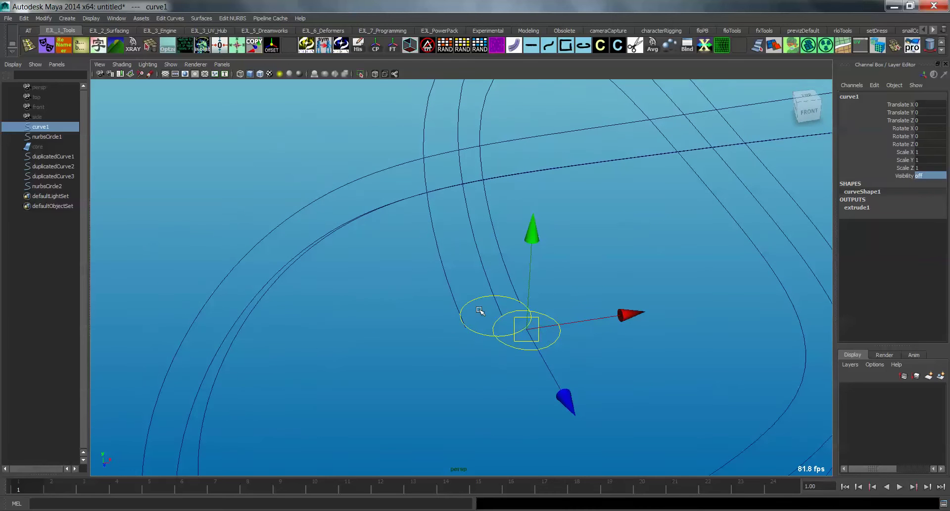
{"action": "left_click", "coordinate": [477, 296]}
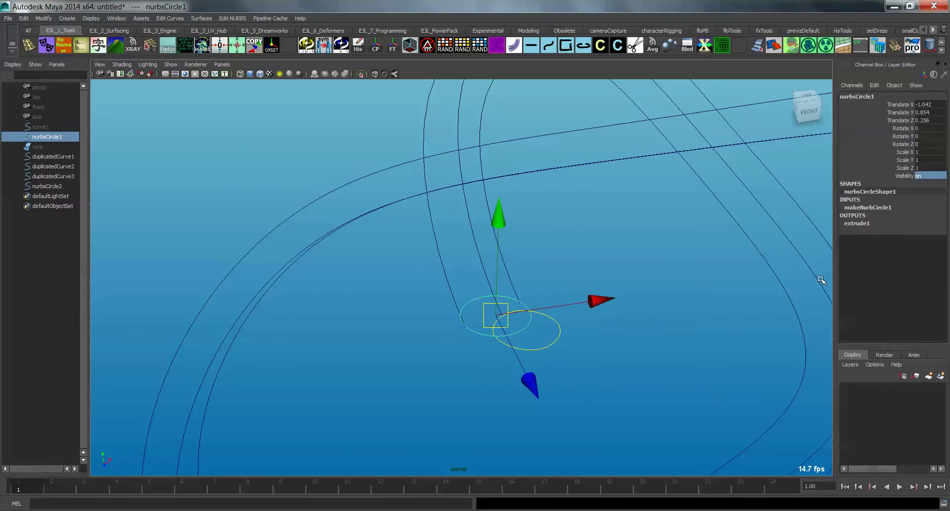
{"action": "key", "text": "r"}
{"action": "left_click", "coordinate": [929, 176]}
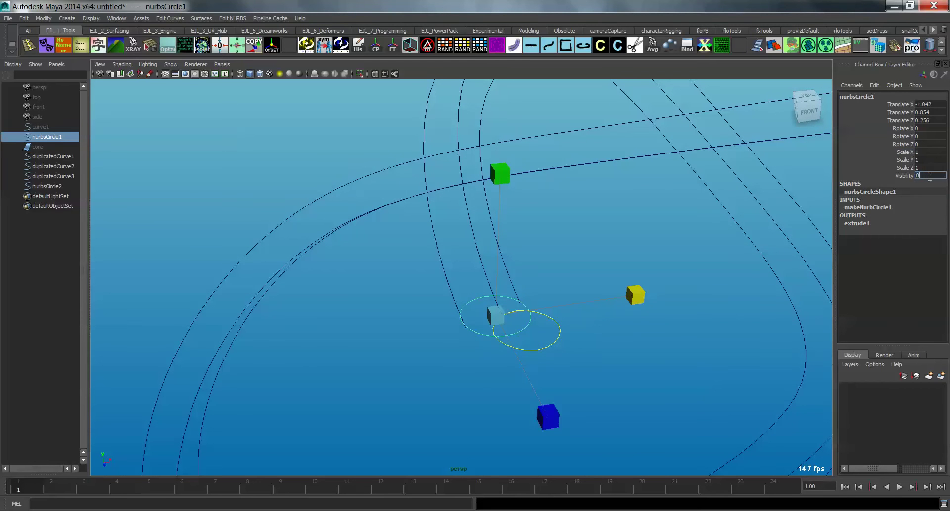
{"action": "type", "text": "0"}
{"action": "key", "text": "Return"}
Move nurbsCircle2 with curve snapping onto the starting end of duplicatedCurve2.
{"action": "left_click_drag", "start_coordinate": [687, 233], "coordinate": [595, 345], "text": "alt"}
{"action": "left_click", "coordinate": [532, 396]}
{"action": "key", "text": "w"}
{"action": "left_click_drag", "start_coordinate": [588, 404], "coordinate": [594, 390], "text": "alt"}
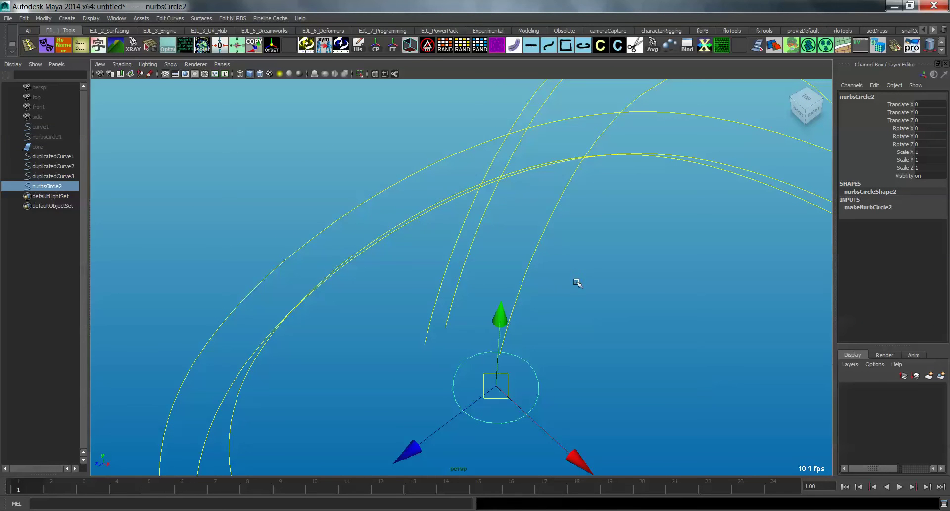
{"action": "key", "text": "c"}
{"action": "middle_click_drag", "start_coordinate": [536, 246], "coordinate": [493, 437]}
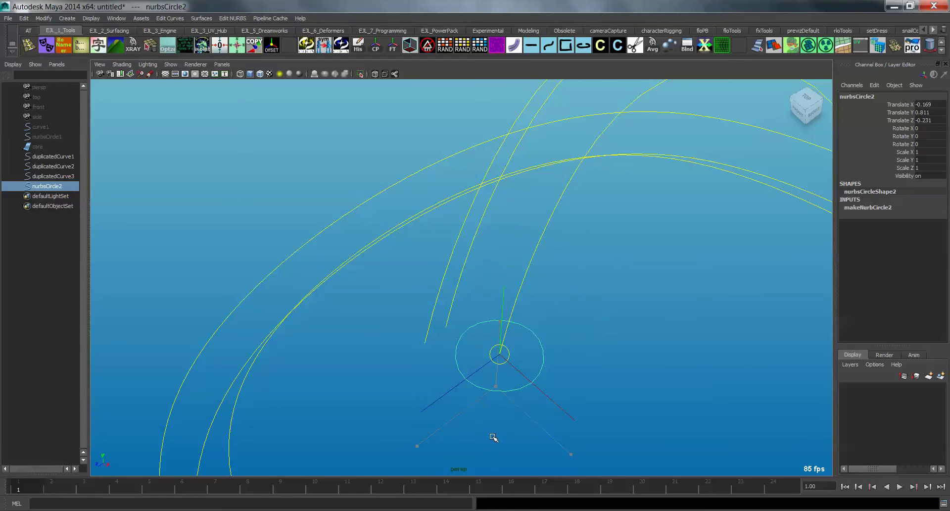
Scale nurbsCircle2 down uniformly to about 0.635.
{"action": "key", "text": "Insert"}
{"action": "key", "text": "r"}
{"action": "middle_click_drag", "start_coordinate": [602, 354], "coordinate": [568, 357]}
{"action": "left_click", "coordinate": [511, 361]}
{"action": "mouse_move", "coordinate": [511, 361]}
{"action": "left_mouse_down"}
{"action": "mouse_move", "coordinate": [533, 374]}
{"action": "mouse_move", "coordinate": [536, 358]}
{"action": "mouse_move", "coordinate": [529, 363]}
{"action": "left_mouse_up"}
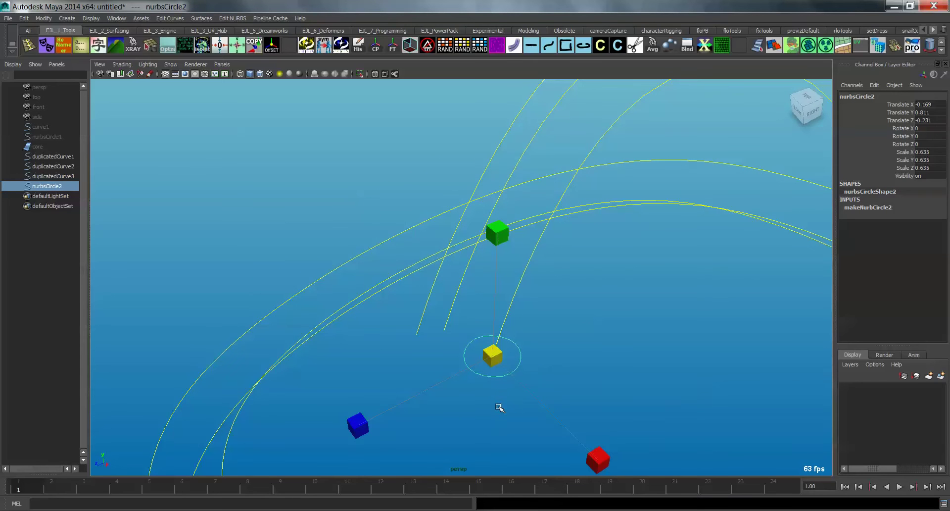
Duplicate the scaled circle twice and curve-snap one copy to the starting end of each of the other two duplicated curves.
{"action": "key", "text": "ctrl+d"}
{"action": "key", "text": "w"}
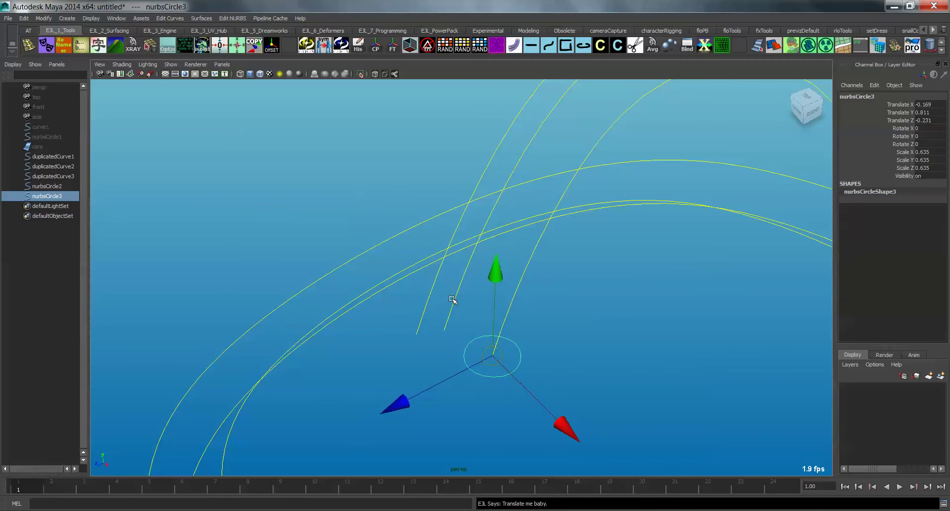
{"action": "middle_click_drag", "start_coordinate": [449, 298], "coordinate": [442, 373]}
{"action": "mouse_move", "coordinate": [441, 373]}
{"action": "left_mouse_down", "text": "alt"}
{"action": "mouse_move", "coordinate": [447, 380]}
{"action": "mouse_move", "coordinate": [428, 384]}
{"action": "left_mouse_up", "text": "alt"}
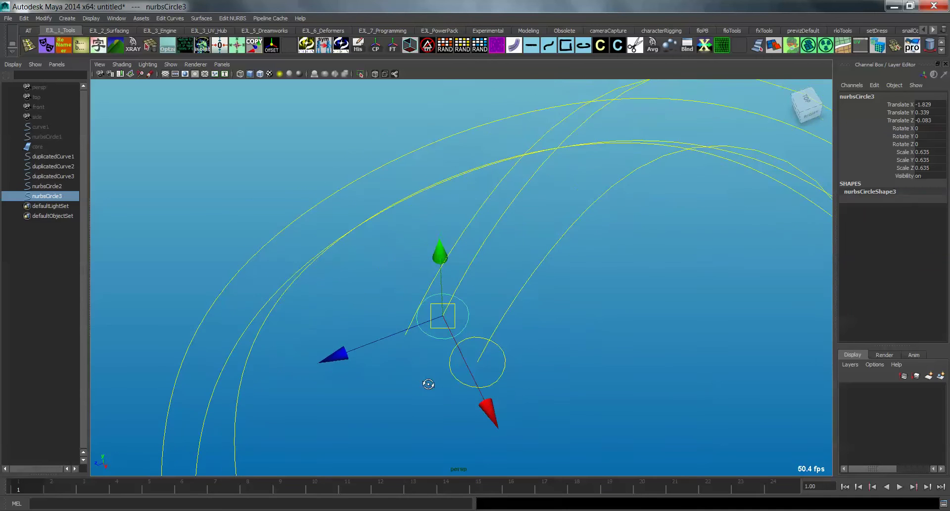
{"action": "key", "text": "ctrl+d"}
{"action": "middle_click_drag", "start_coordinate": [474, 224], "coordinate": [372, 403]}
{"action": "left_click_drag", "start_coordinate": [372, 403], "coordinate": [488, 334], "text": "alt"}
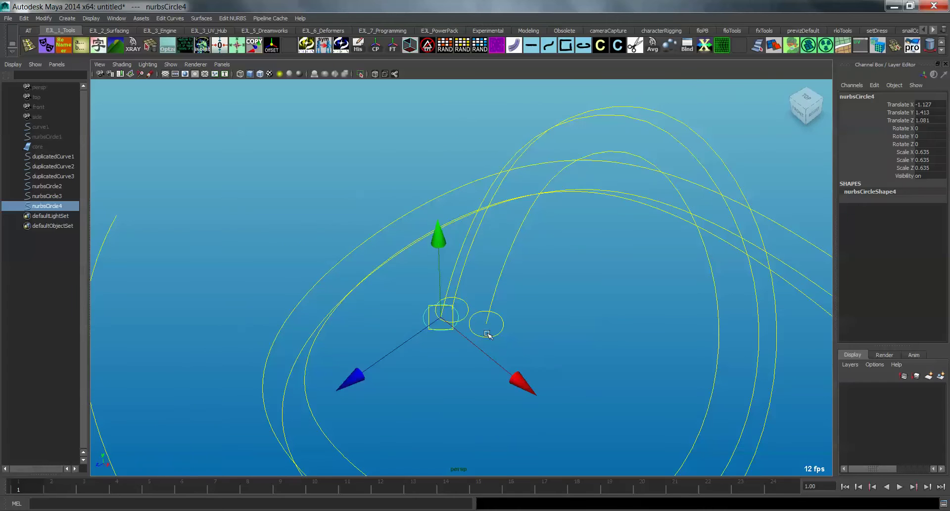
Extrude nurbsCircle2 along duplicatedCurve2 to form the first tube.
{"action": "left_click", "coordinate": [503, 332]}
{"action": "left_click", "coordinate": [501, 329]}
{"action": "left_click", "coordinate": [531, 236], "text": "shift"}
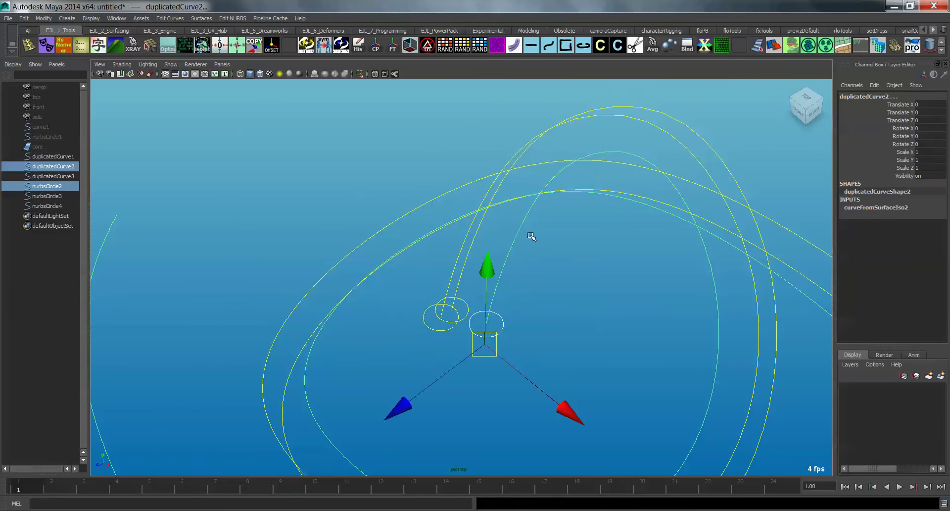
{"action": "left_click", "coordinate": [548, 47]}
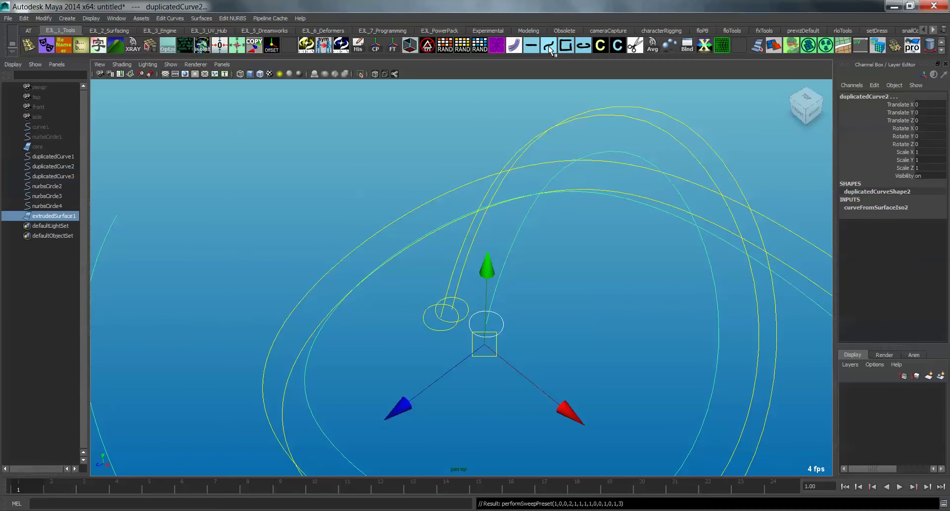
Extrude nurbsCircle4 along duplicatedCurve1 to form the second tube.
{"action": "left_click", "coordinate": [437, 330]}
{"action": "left_click_drag", "start_coordinate": [437, 330], "coordinate": [472, 262], "text": "alt"}
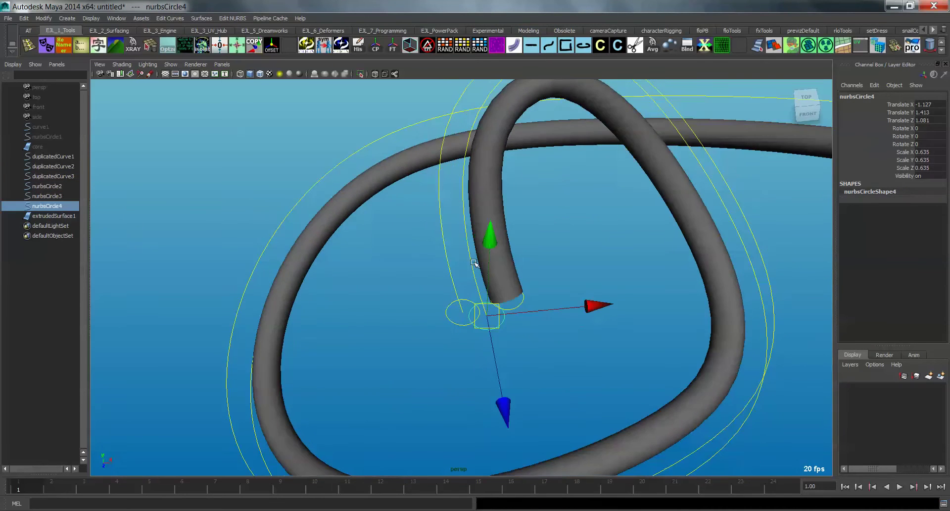
{"action": "left_click", "coordinate": [472, 261], "text": "shift"}
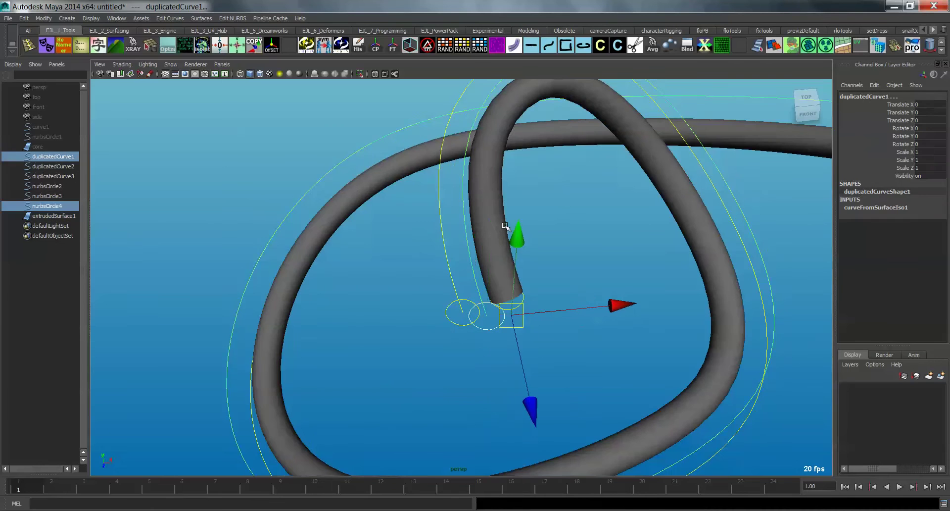
{"action": "left_click", "coordinate": [549, 46]}
Extrude nurbsCircle3 along duplicatedCurve3 to form the third tube, and clear the selection.
{"action": "left_click", "coordinate": [453, 316]}
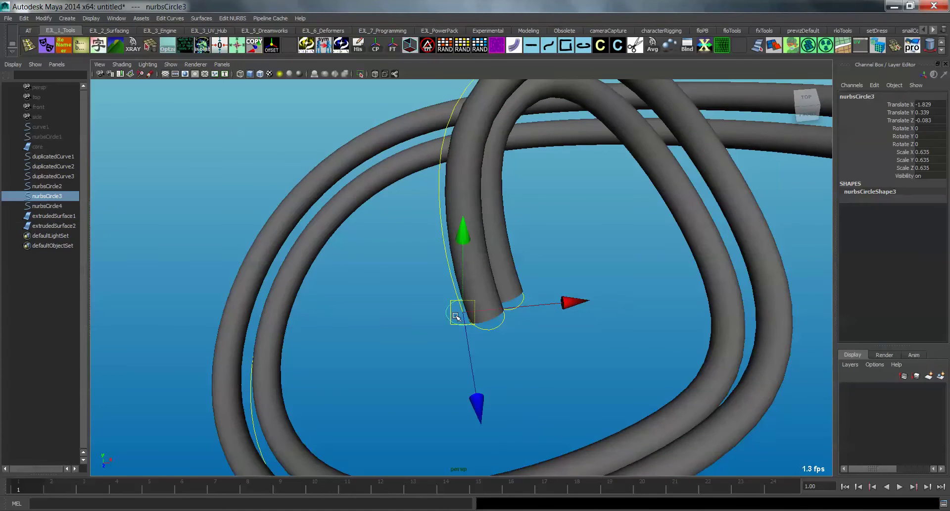
{"action": "left_click", "coordinate": [448, 269], "text": "shift"}
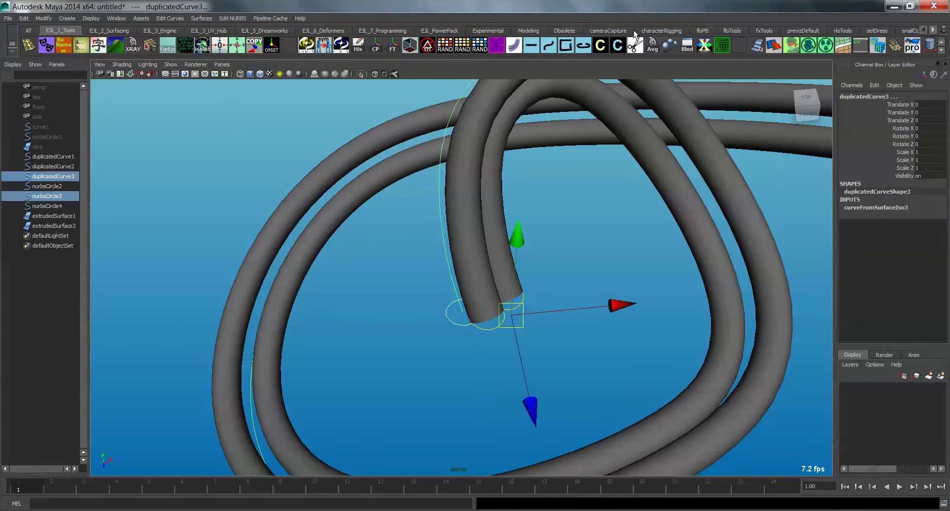
{"action": "left_click", "coordinate": [548, 46]}
{"action": "left_click", "coordinate": [551, 240]}
{"action": "left_click_drag", "start_coordinate": [551, 240], "coordinate": [543, 305], "text": "alt"}
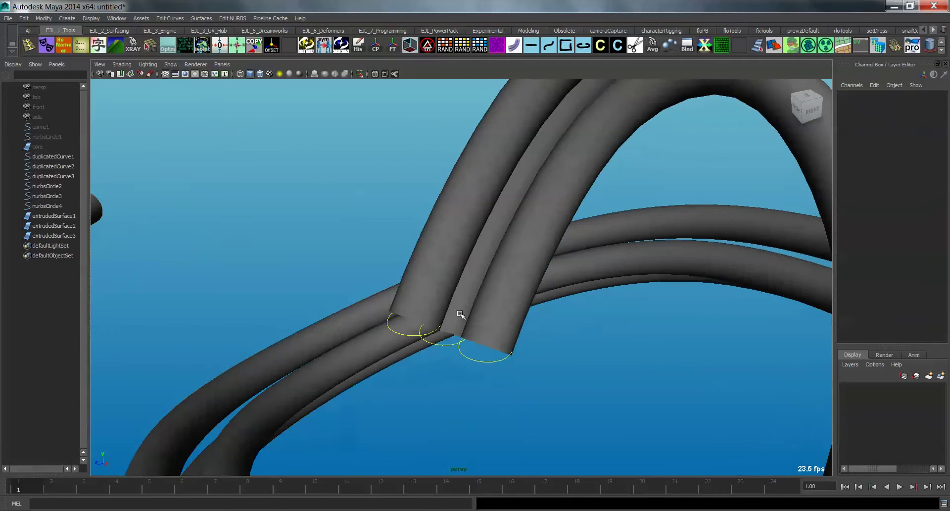
Select nurbsCircle2, nurbsCircle3 and nurbsCircle4 and scale them up together uniformly to thicken the tubes, then deselect them.
{"action": "left_click", "coordinate": [65, 185]}
{"action": "left_click", "coordinate": [62, 205], "text": "shift"}
{"action": "key", "text": "w"}
{"action": "key", "text": "r"}
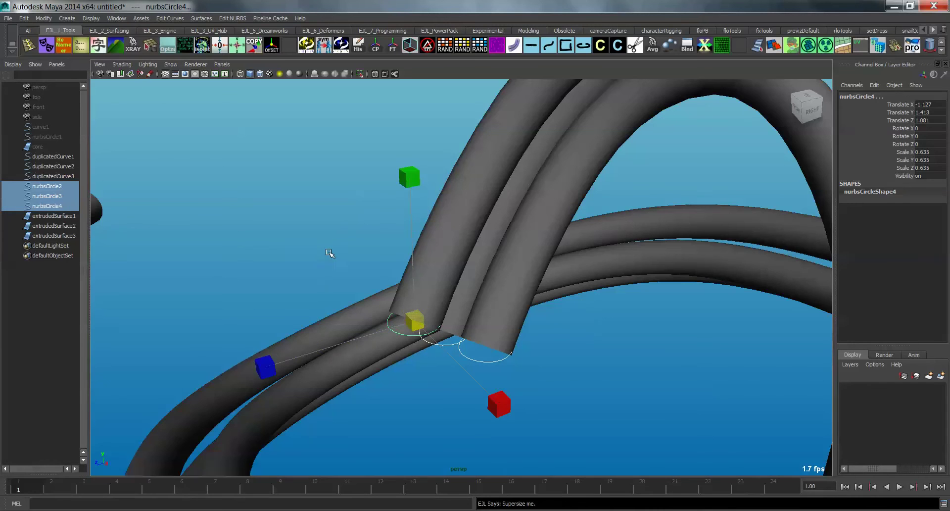
{"action": "left_click_drag", "start_coordinate": [330, 253], "coordinate": [340, 269], "text": "alt"}
{"action": "middle_click_drag", "start_coordinate": [255, 207], "coordinate": [277, 214]}
{"action": "left_click_drag", "start_coordinate": [481, 214], "coordinate": [602, 280], "text": "alt"}
{"action": "left_click", "coordinate": [566, 288]}
Select the hidden core surface and open its extrude1 construction settings.
{"action": "right_click_drag", "start_coordinate": [599, 281], "coordinate": [558, 296], "text": "alt"}
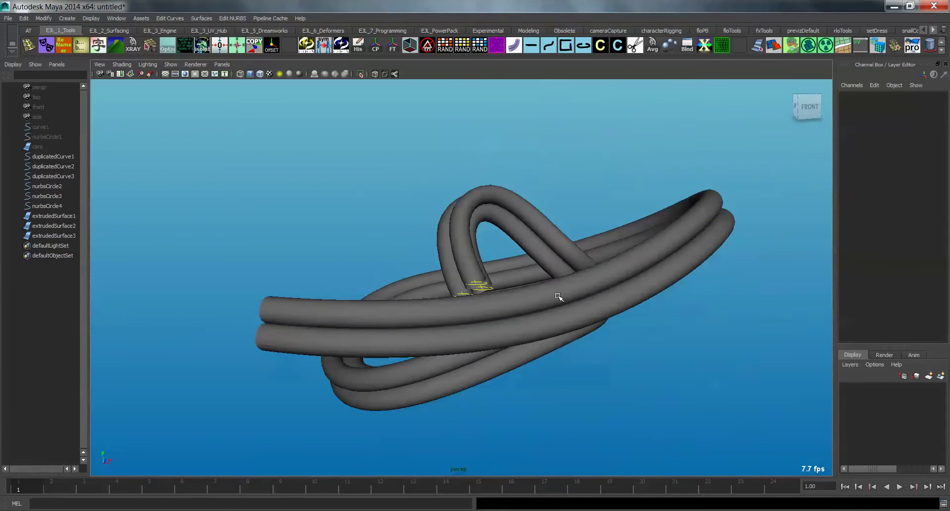
{"action": "left_click_drag", "start_coordinate": [558, 296], "coordinate": [533, 313], "text": "alt"}
{"action": "right_click_drag", "start_coordinate": [532, 313], "coordinate": [704, 365], "text": "alt"}
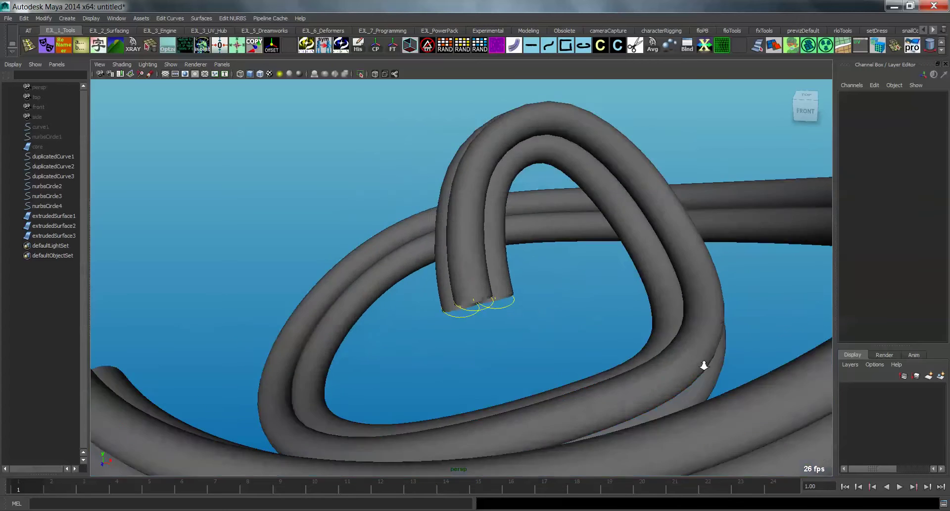
{"action": "left_click_drag", "start_coordinate": [703, 365], "coordinate": [480, 299], "text": "alt"}
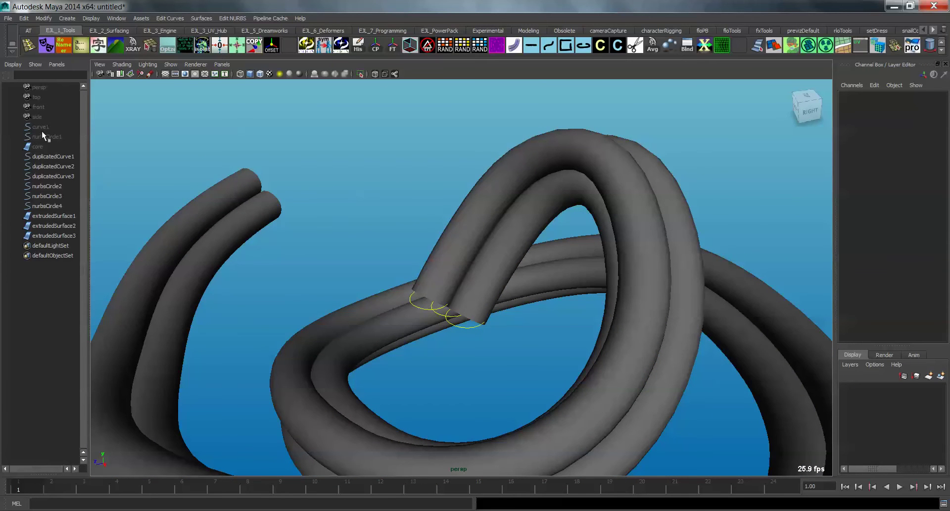
{"action": "left_click", "coordinate": [41, 144]}
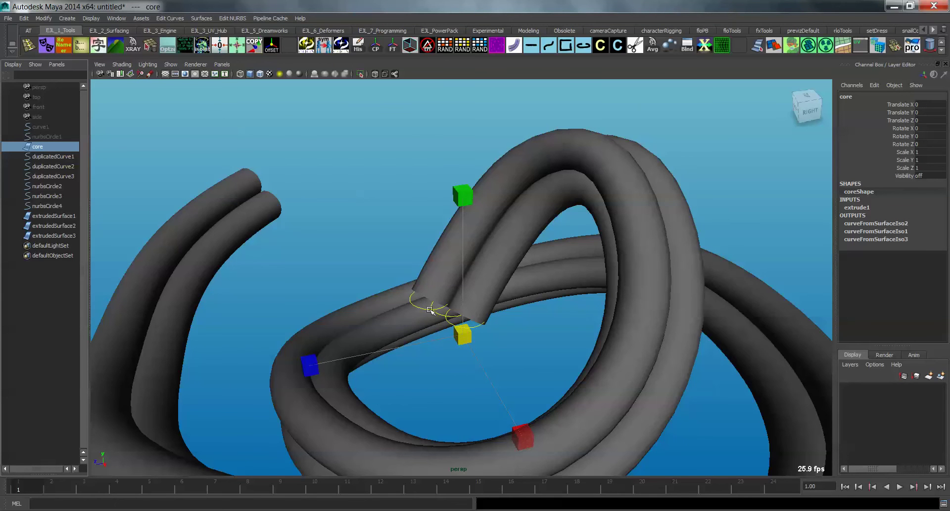
{"action": "left_click_drag", "start_coordinate": [429, 310], "coordinate": [418, 284], "text": "alt"}
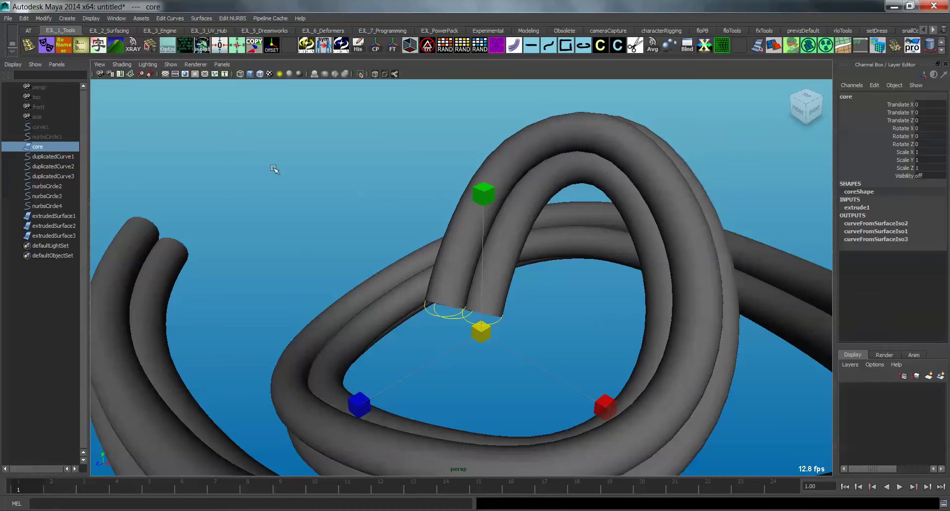
{"action": "left_click", "coordinate": [857, 206]}
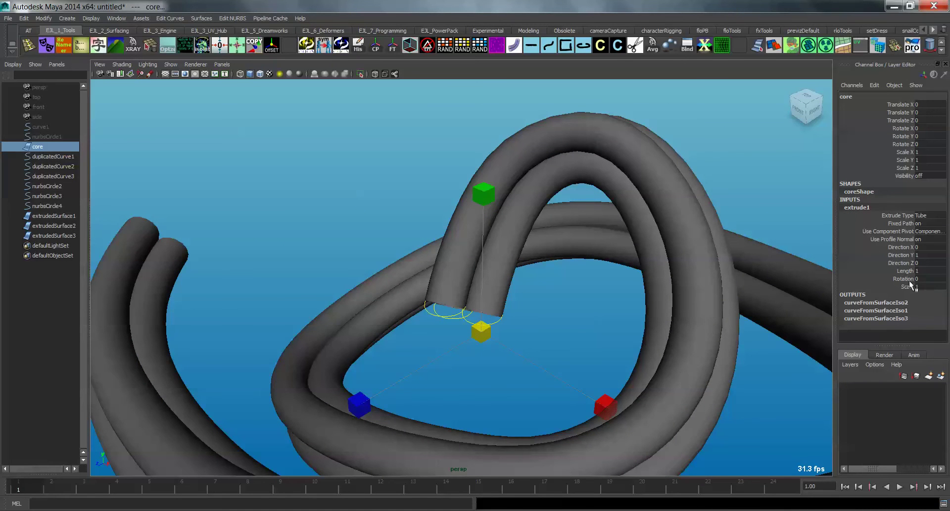
Twist the three tubes by setting the core's extrude1 Rotation to 360.
{"action": "left_click", "coordinate": [901, 278]}
{"action": "right_click_drag", "start_coordinate": [695, 274], "coordinate": [397, 251], "text": "alt"}
{"action": "mouse_move", "coordinate": [397, 251]}
{"action": "left_mouse_down", "text": "alt"}
{"action": "mouse_move", "coordinate": [410, 275]}
{"action": "mouse_move", "coordinate": [405, 259]}
{"action": "left_mouse_up", "text": "alt"}
{"action": "middle_click_drag", "start_coordinate": [321, 220], "coordinate": [561, 283]}
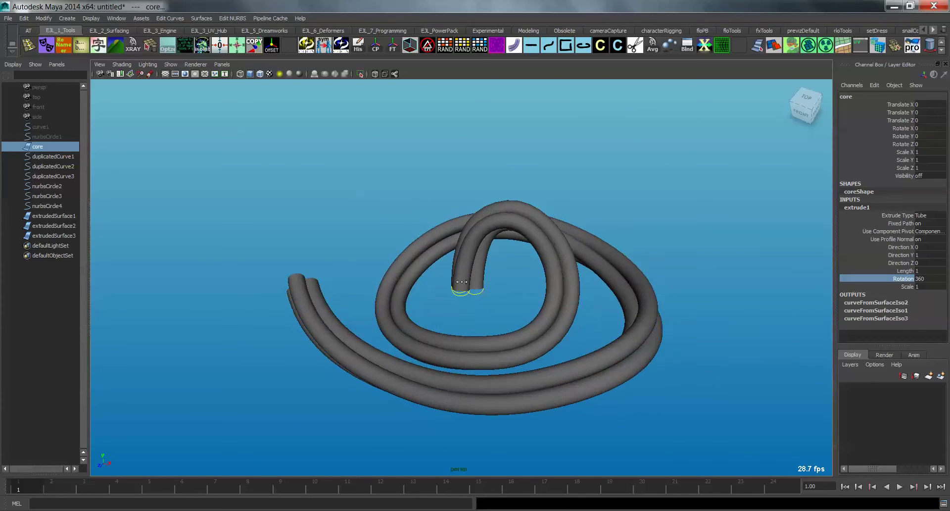
{"action": "middle_click_drag", "start_coordinate": [462, 281], "coordinate": [559, 301]}
{"action": "left_click_drag", "start_coordinate": [645, 275], "coordinate": [613, 266], "text": "alt"}
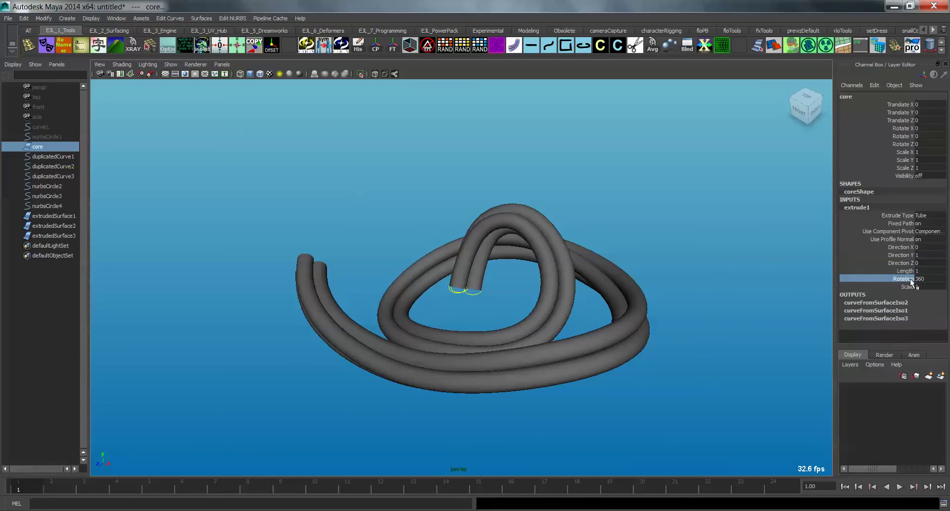
{"action": "middle_click_drag", "start_coordinate": [717, 262], "coordinate": [825, 288]}
Try a stronger rope twist with extrude1 Rotation values of 2500 and 5000.
{"action": "left_click", "coordinate": [931, 263]}
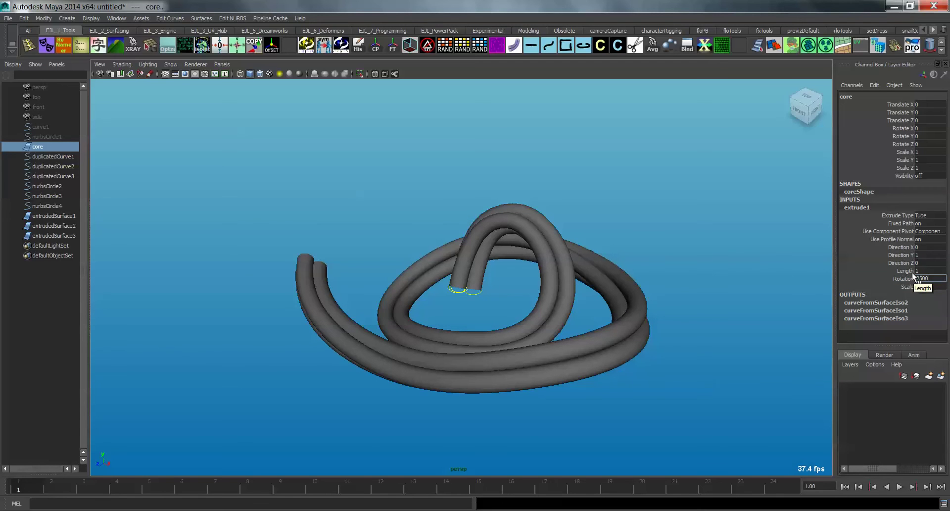
{"action": "key", "text": "Return"}
{"action": "left_click_drag", "start_coordinate": [672, 246], "coordinate": [697, 251], "text": "alt"}
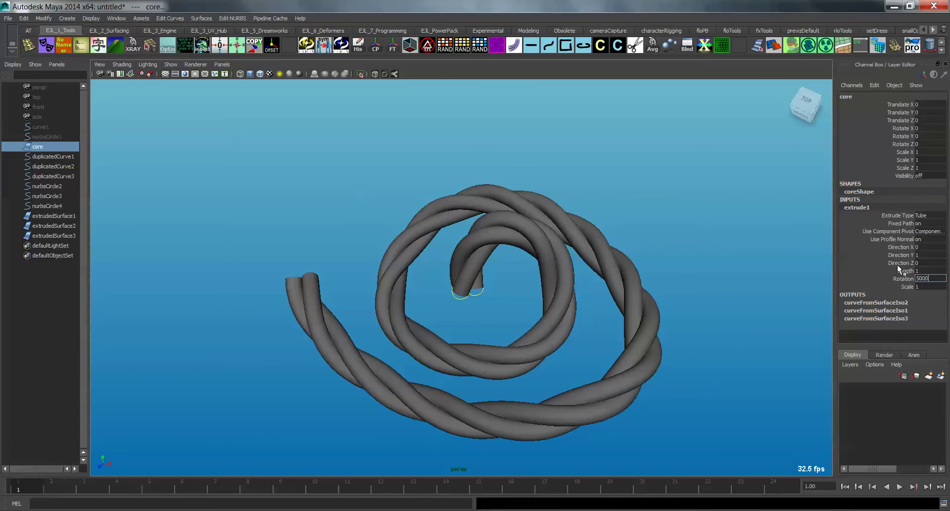
{"action": "key", "text": "Return"}
{"action": "left_click_drag", "start_coordinate": [645, 324], "coordinate": [534, 292], "text": "alt"}
Set the Rotation of the core's extrude1 input to 6000 for a tighter rope twist.
{"action": "left_click", "coordinate": [937, 261]}
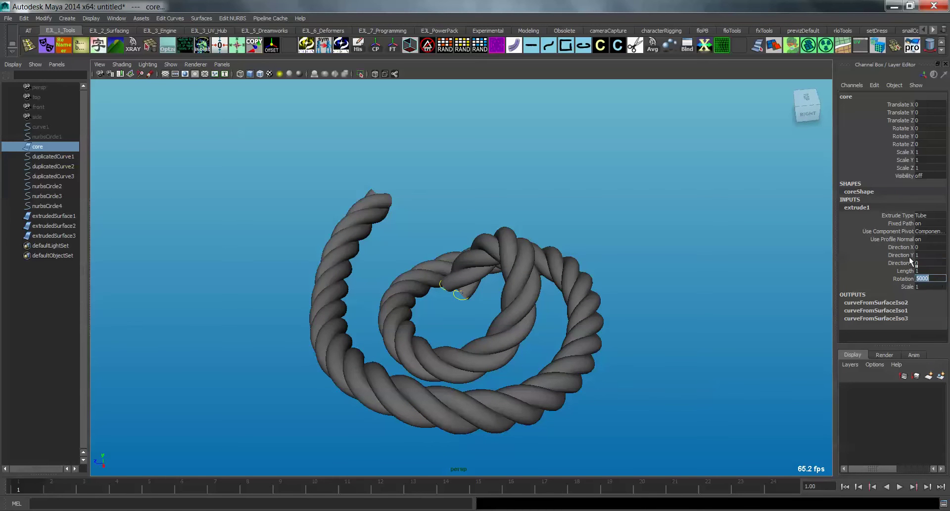
{"action": "key", "text": "Return"}
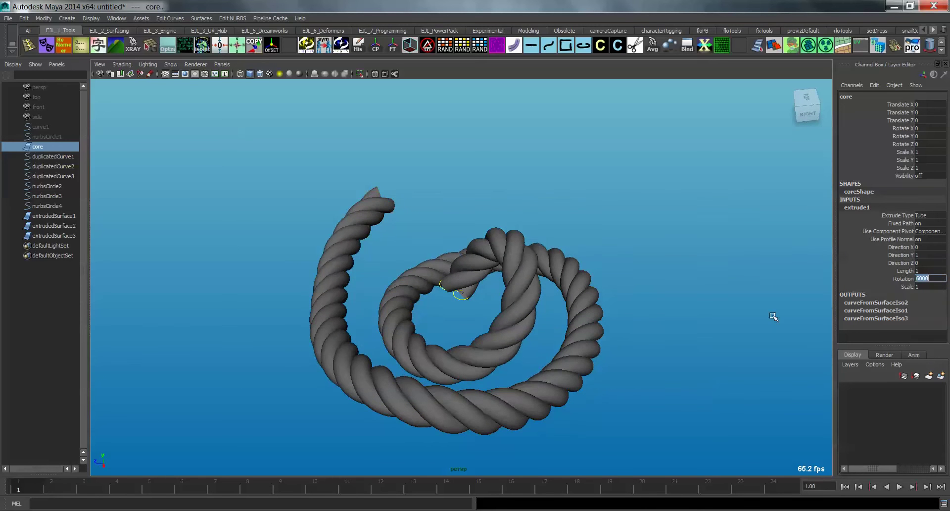
{"action": "left_click_drag", "start_coordinate": [770, 318], "coordinate": [718, 284], "text": "alt"}
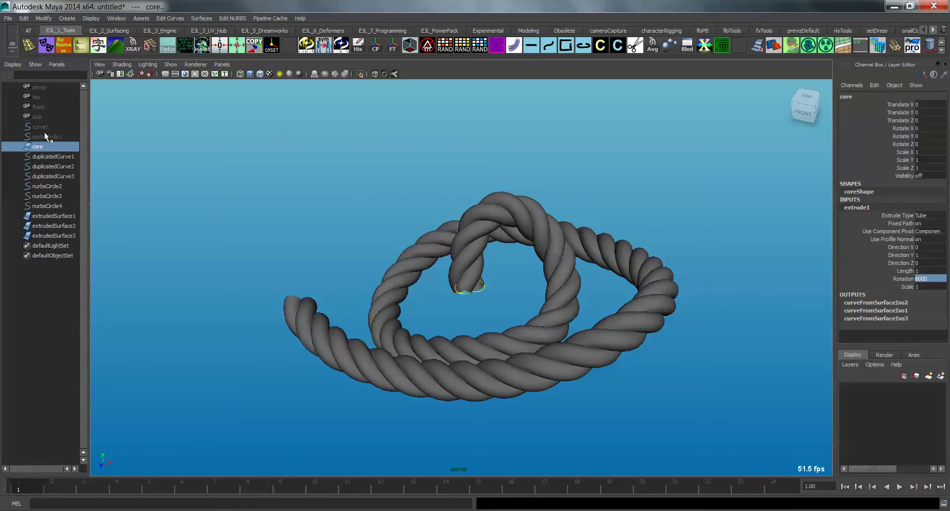
{"action": "mouse_move", "coordinate": [455, 322]}
{"action": "left_mouse_down", "text": "alt"}
{"action": "mouse_move", "coordinate": [426, 318]}
{"action": "mouse_move", "coordinate": [452, 311]}
{"action": "left_mouse_up", "text": "alt"}
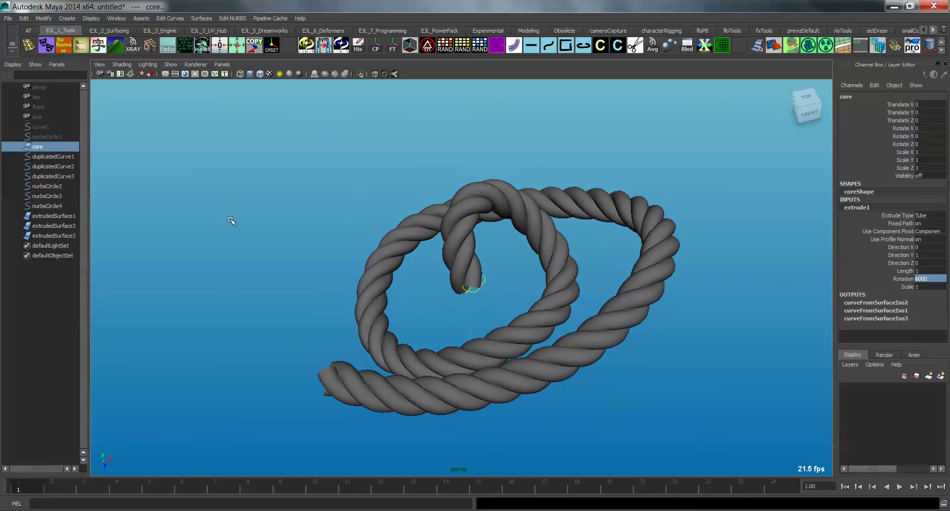
Turn the visibility of curve1 back on, deselect it and show the scene in wireframe.
{"action": "left_click", "coordinate": [40, 126]}
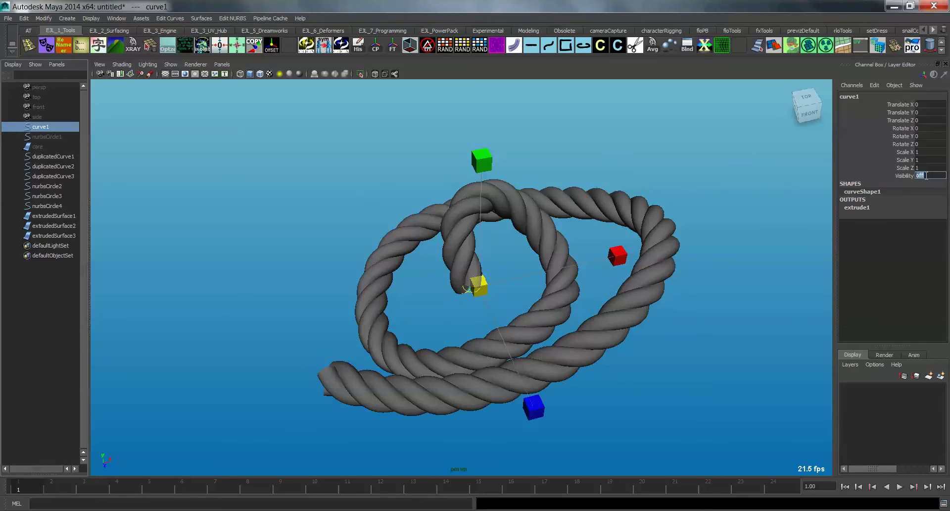
{"action": "left_click", "coordinate": [684, 151]}
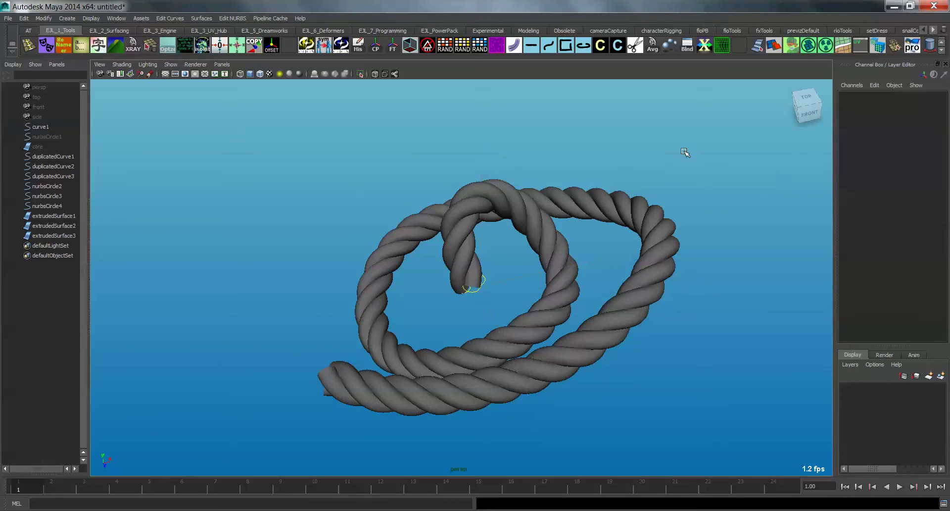
{"action": "key", "text": "4"}
{"action": "left_click_drag", "start_coordinate": [610, 171], "coordinate": [634, 182], "text": "alt"}
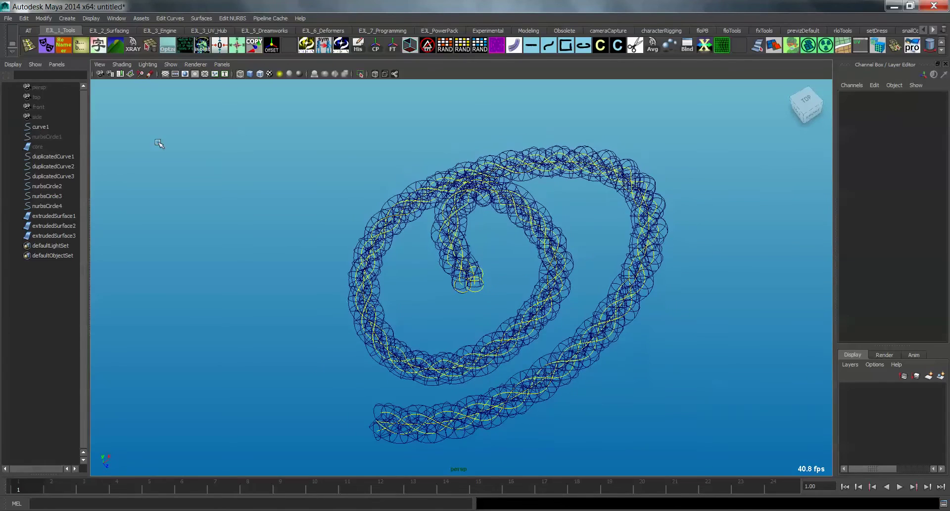
Select control vertices 26 to 29 on the outer loop of curve1, ready the Move tool and return to shaded display.
{"action": "left_click", "coordinate": [51, 127]}
{"action": "right_click_drag", "start_coordinate": [358, 138], "coordinate": [337, 138]}
{"action": "left_click_drag", "start_coordinate": [533, 127], "coordinate": [612, 188]}
{"action": "mouse_move", "coordinate": [692, 322]}
{"action": "left_mouse_down", "text": "alt"}
{"action": "mouse_move", "coordinate": [691, 288]}
{"action": "mouse_move", "coordinate": [663, 310]}
{"action": "mouse_move", "coordinate": [613, 322]}
{"action": "mouse_move", "coordinate": [628, 292]}
{"action": "mouse_move", "coordinate": [632, 189]}
{"action": "left_mouse_up", "text": "alt"}
{"action": "key", "text": "w"}
{"action": "key", "text": "5"}
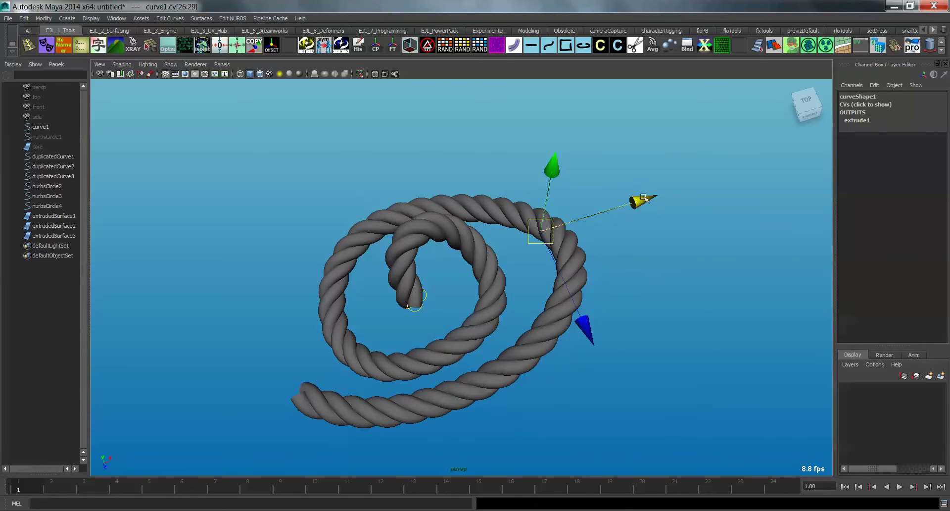
Move the selected curve1 vertices far outward along X to stretch the rope's outer loop into a long, narrow shape.
{"action": "left_click_drag", "start_coordinate": [645, 201], "coordinate": [564, 254]}
{"action": "left_click_drag", "start_coordinate": [657, 289], "coordinate": [628, 352], "text": "alt"}
{"action": "middle_click_drag", "start_coordinate": [628, 353], "coordinate": [774, 399]}
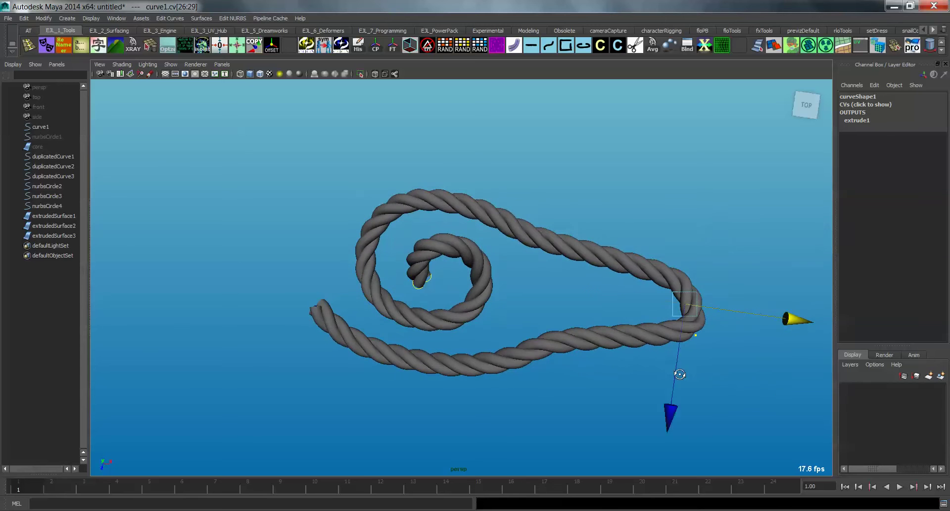
{"action": "left_click_drag", "start_coordinate": [679, 375], "coordinate": [676, 363], "text": "alt"}
{"action": "middle_click_drag", "start_coordinate": [676, 362], "coordinate": [607, 341], "text": "alt"}
{"action": "right_click_drag", "start_coordinate": [607, 341], "coordinate": [454, 344], "text": "alt"}
{"action": "middle_click_drag", "start_coordinate": [395, 338], "coordinate": [676, 386]}
{"action": "middle_click_drag", "start_coordinate": [627, 356], "coordinate": [549, 354], "text": "alt"}
{"action": "left_click_drag", "start_coordinate": [565, 344], "coordinate": [587, 342], "text": "alt"}
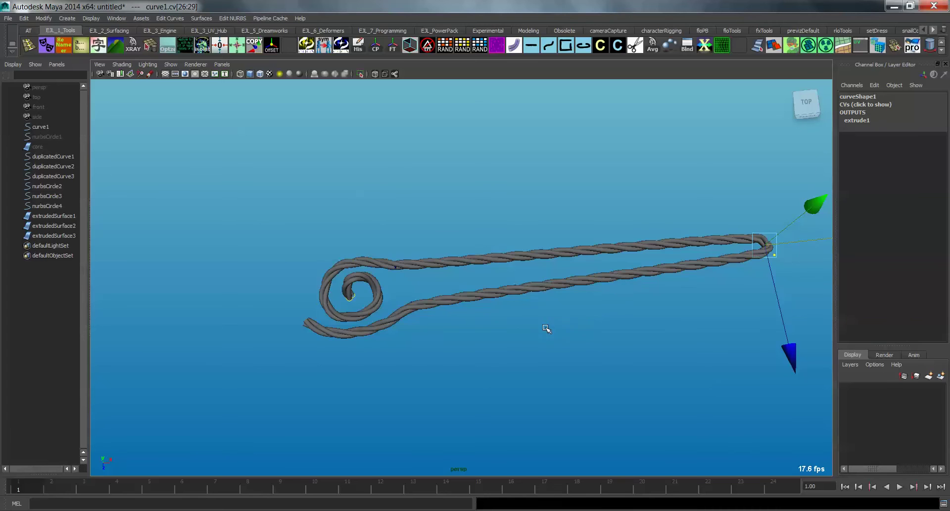
{"action": "left_click_drag", "start_coordinate": [547, 328], "coordinate": [528, 346], "text": "alt"}
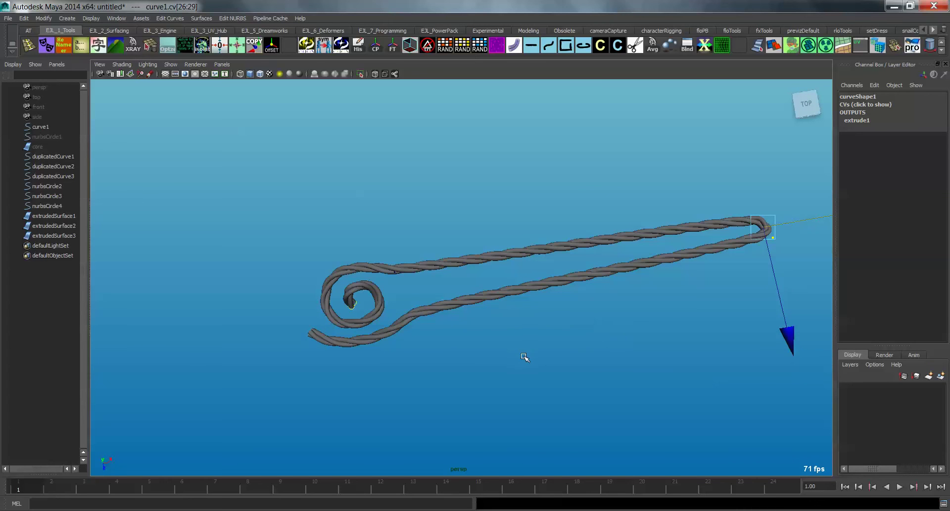
{"action": "left_click_drag", "start_coordinate": [600, 354], "coordinate": [383, 342], "text": "alt"}
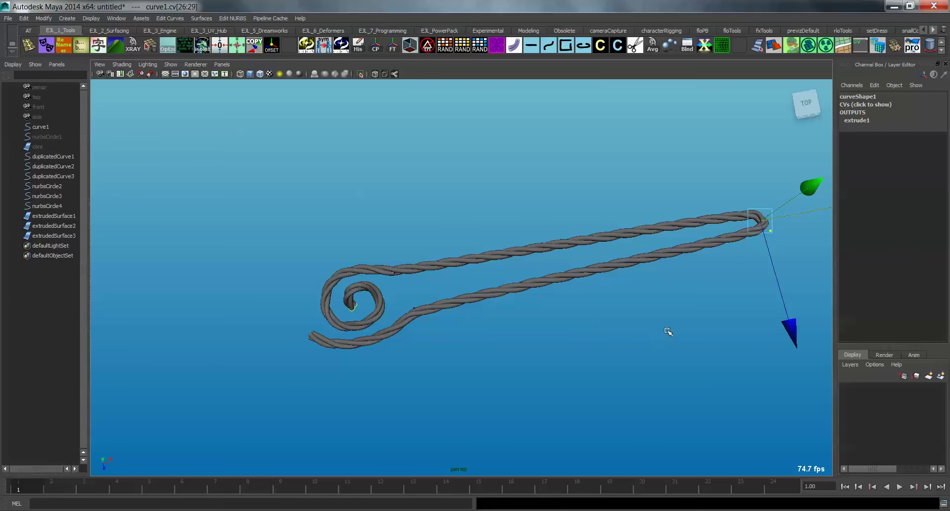
Pull the selected vertices back toward the coil along X, and stretch the loop far outward again.
{"action": "middle_click_drag", "start_coordinate": [668, 332], "coordinate": [320, 367]}
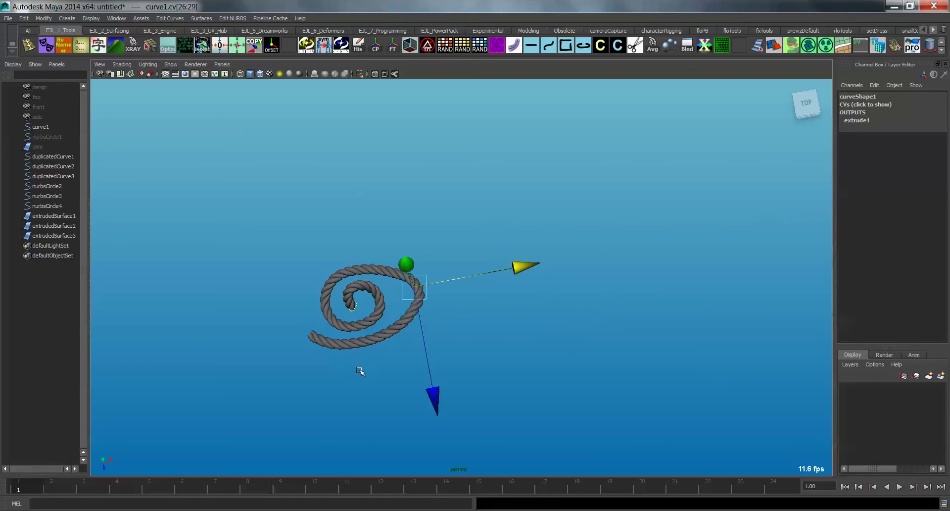
{"action": "middle_click_drag", "start_coordinate": [461, 349], "coordinate": [653, 384]}
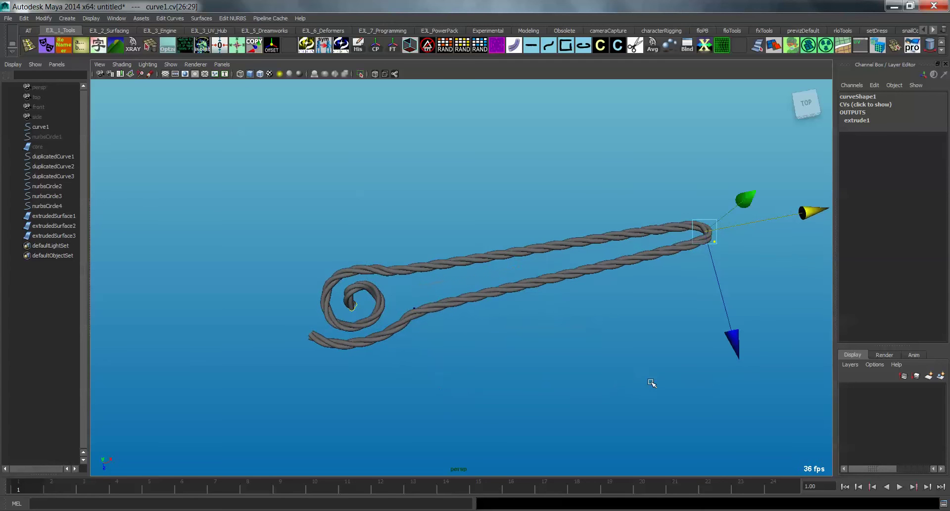
{"action": "left_click_drag", "start_coordinate": [653, 384], "coordinate": [582, 329], "text": "alt"}
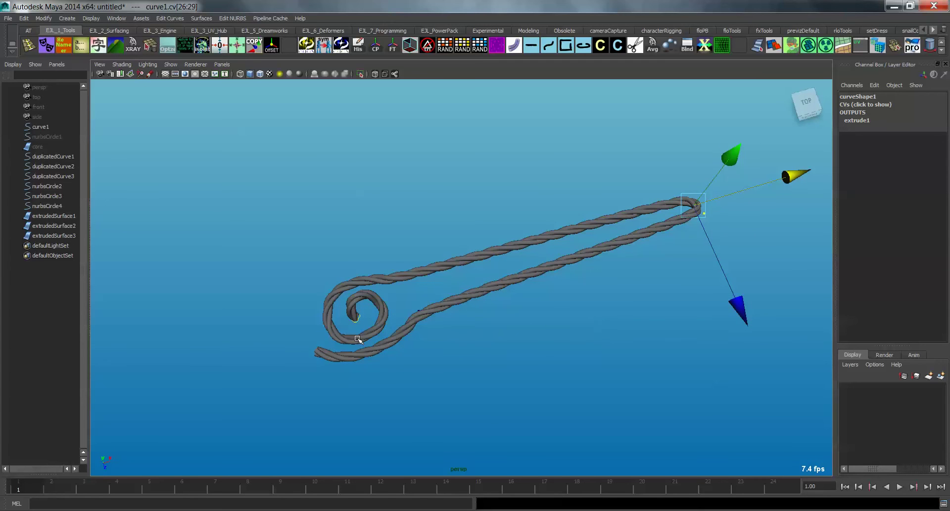
{"action": "left_click", "coordinate": [52, 147]}
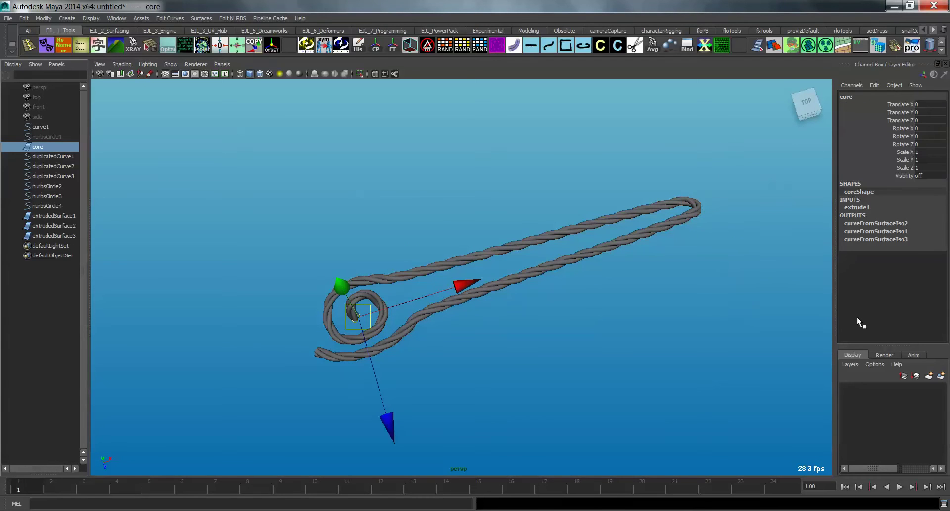
{"action": "left_click_drag", "start_coordinate": [679, 339], "coordinate": [670, 315], "text": "alt"}
{"action": "key", "text": "ctrl+z"}
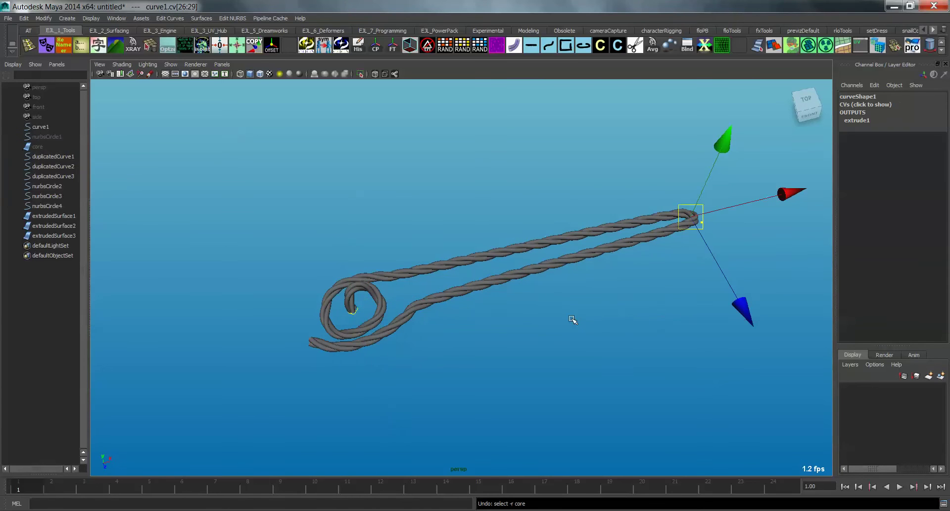
Rotate the selected curve1 vertices about Z in a front view to bend the stretched rope into a downward-pointing arch, then deselect them.
{"action": "key", "text": "e"}
{"action": "left_click_drag", "start_coordinate": [543, 284], "coordinate": [599, 83], "text": "alt"}
{"action": "left_click_drag", "start_coordinate": [585, 132], "coordinate": [500, 320]}
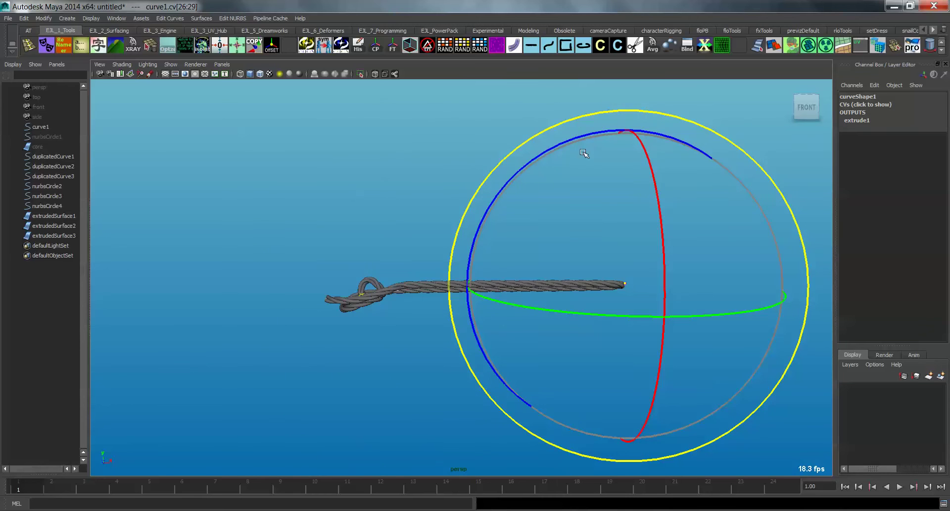
{"action": "left_click_drag", "start_coordinate": [588, 140], "coordinate": [787, 398]}
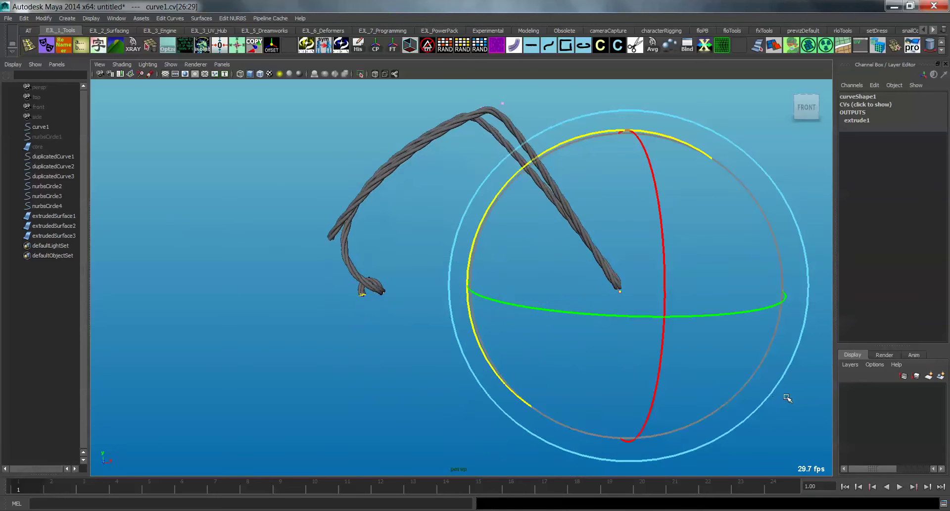
{"action": "middle_click_drag", "start_coordinate": [501, 312], "coordinate": [602, 432], "text": "alt"}
{"action": "scroll", "coordinate": [602, 432], "scroll_direction": "up", "scroll_amount": 1}
{"action": "left_click", "coordinate": [515, 325]}
{"action": "left_click_drag", "start_coordinate": [515, 325], "coordinate": [512, 354], "text": "alt"}
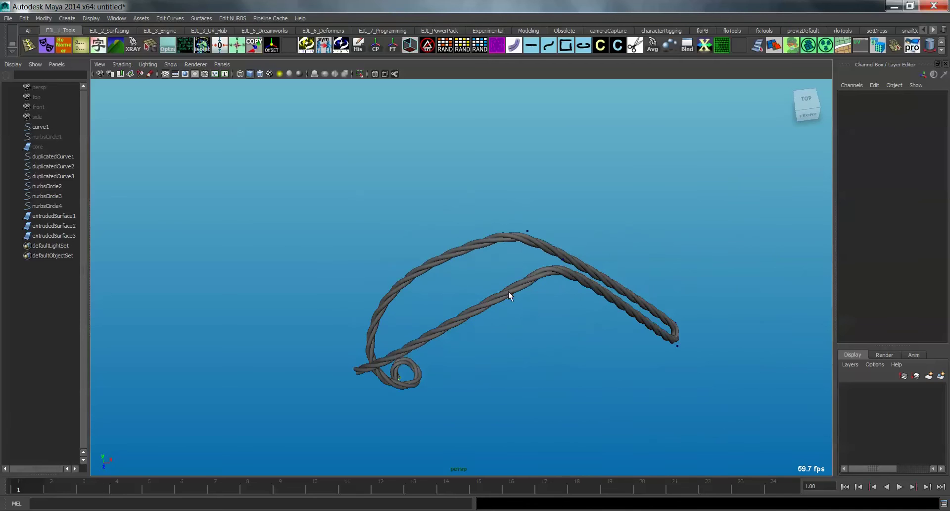
{"action": "left_click", "coordinate": [506, 288]}
{"action": "left_click_drag", "start_coordinate": [506, 288], "coordinate": [527, 341], "text": "alt"}
Select the core surface and set its extrude1 Rotation to 25000 to tighten the twist along the lengthened rope.
{"action": "left_click", "coordinate": [39, 146]}
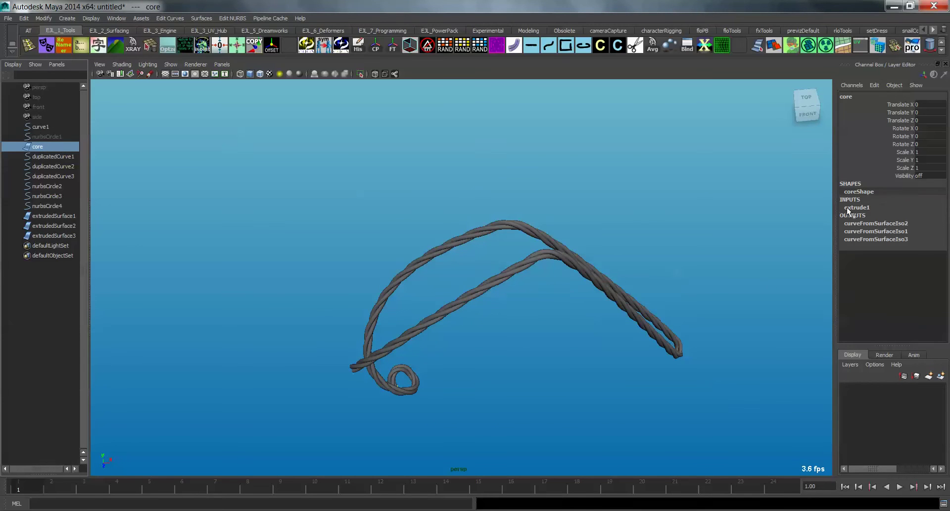
{"action": "left_click", "coordinate": [861, 207]}
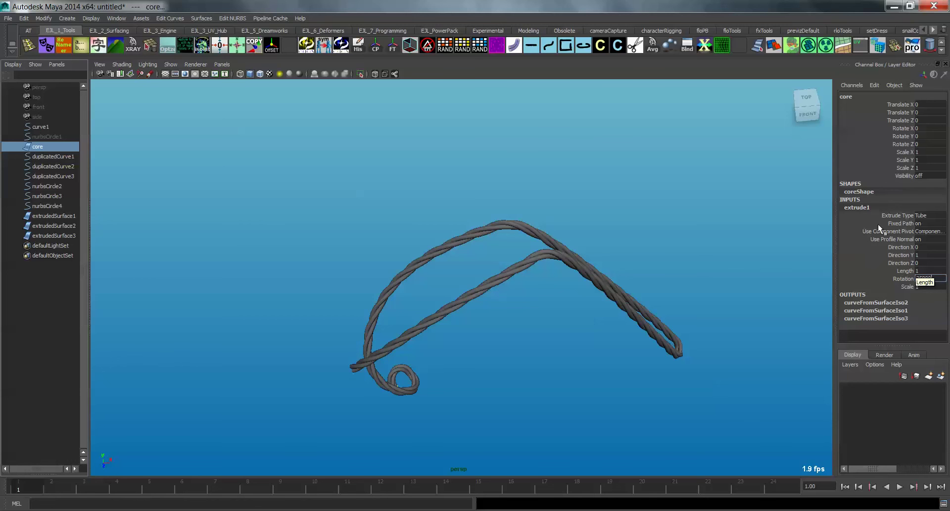
{"action": "type", "text": "25000"}
{"action": "key", "text": "Return"}
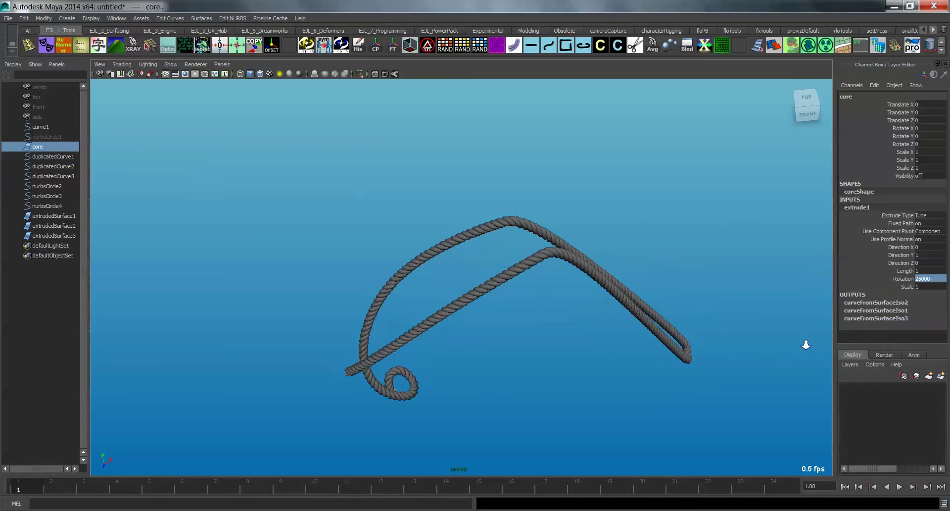
{"action": "right_click_drag", "start_coordinate": [805, 345], "coordinate": [658, 323], "text": "alt"}
{"action": "left_click_drag", "start_coordinate": [658, 322], "coordinate": [646, 303], "text": "alt"}
{"action": "right_click_drag", "start_coordinate": [646, 303], "coordinate": [663, 360], "text": "alt"}
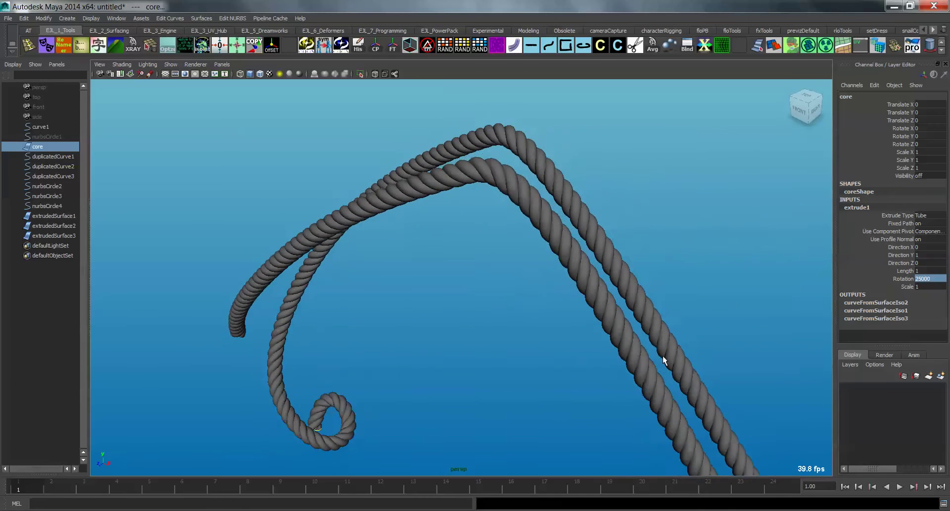
{"action": "left_click_drag", "start_coordinate": [665, 361], "coordinate": [568, 324], "text": "alt"}
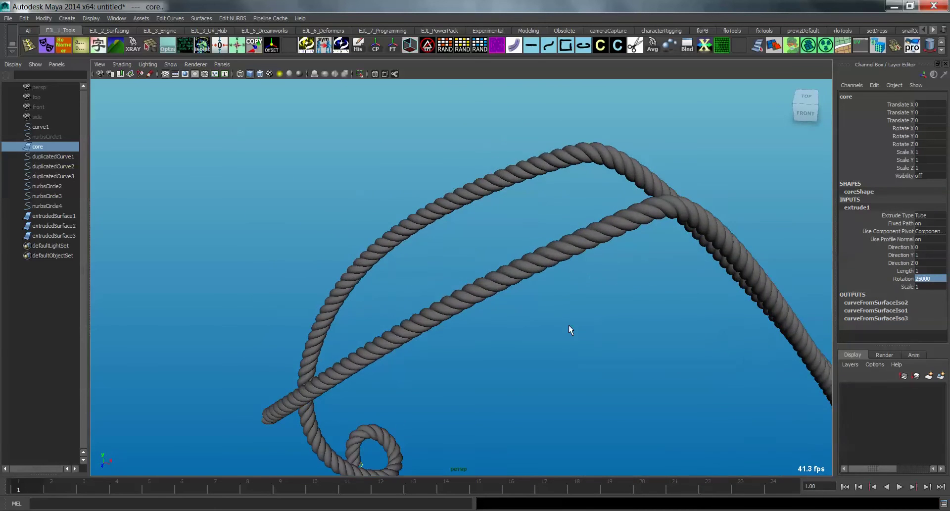
Select the core's profile circle, nurbsCircle1, and scale it uniformly to about 5.407 to spread the strands apart.
{"action": "left_click_drag", "start_coordinate": [462, 362], "coordinate": [325, 257], "text": "alt"}
{"action": "left_click", "coordinate": [60, 136]}
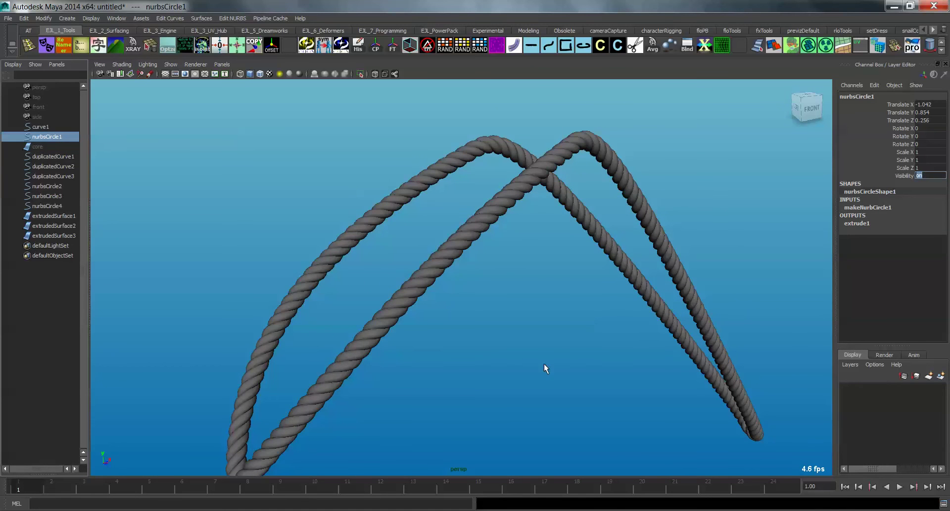
{"action": "key", "text": "f"}
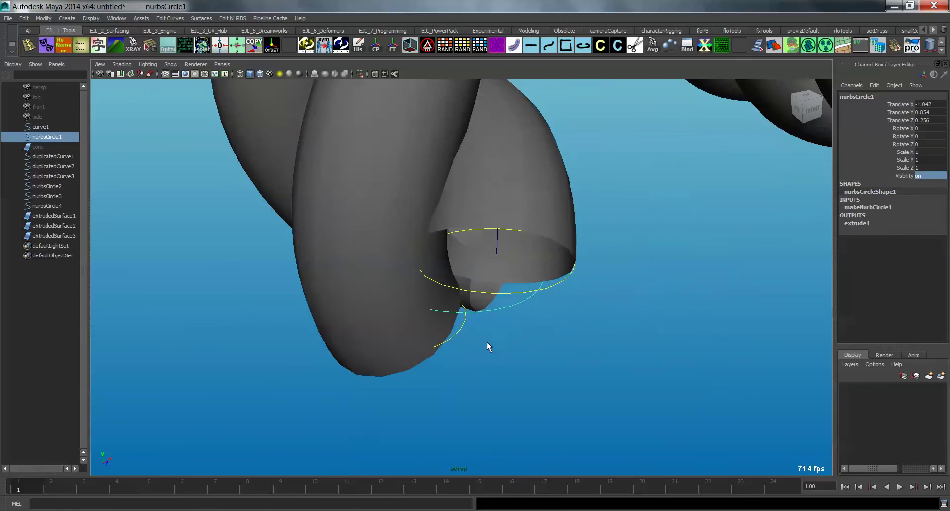
{"action": "left_click_drag", "start_coordinate": [487, 342], "coordinate": [467, 330], "text": "alt"}
{"action": "key", "text": "r"}
{"action": "scroll", "coordinate": [569, 346], "scroll_direction": "down", "scroll_amount": 5}
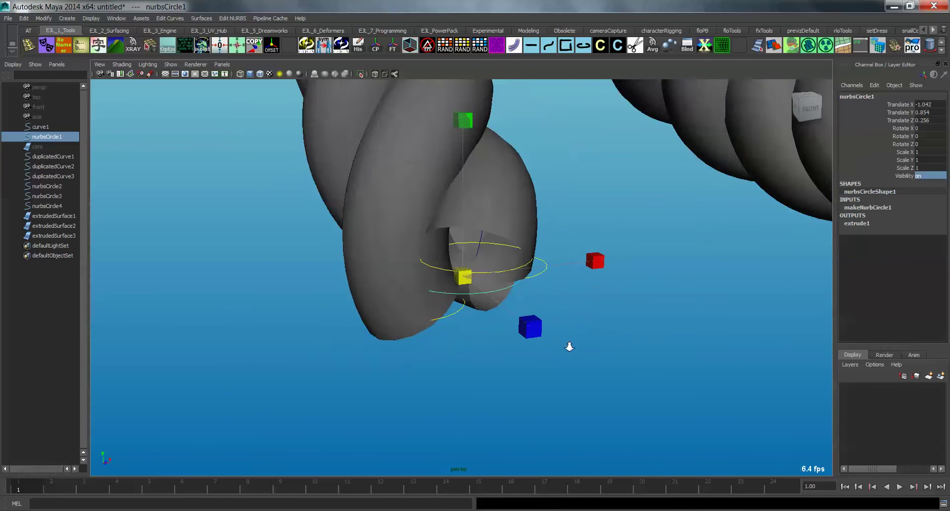
{"action": "mouse_move", "coordinate": [568, 346]}
{"action": "left_mouse_down", "text": "alt"}
{"action": "mouse_move", "coordinate": [328, 343]}
{"action": "mouse_move", "coordinate": [393, 307]}
{"action": "left_mouse_up", "text": "alt"}
{"action": "key", "text": "4"}
{"action": "scroll", "coordinate": [536, 345], "scroll_direction": "down", "scroll_amount": 4}
{"action": "key", "text": "5"}
{"action": "middle_click_drag", "start_coordinate": [393, 307], "coordinate": [409, 312]}
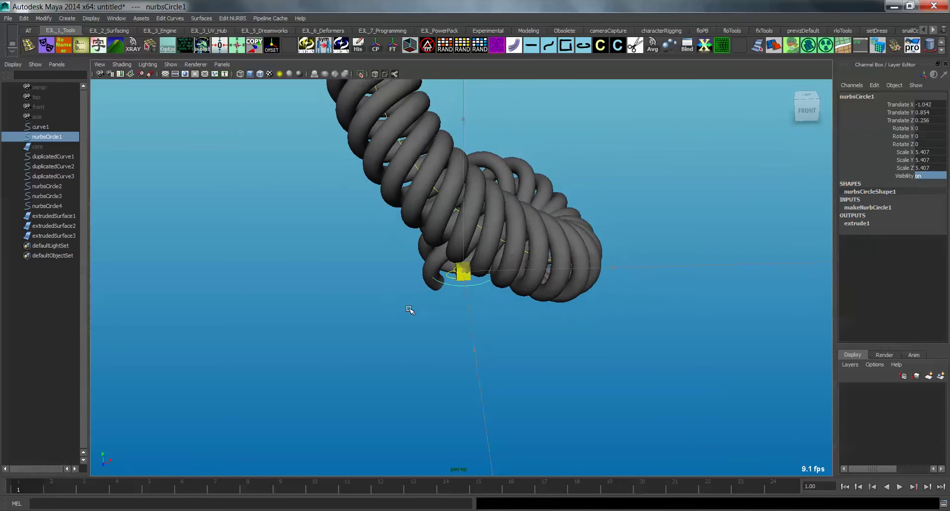
Enlarge nurbsCircle1 further to a uniform scale of about 6.192.
{"action": "mouse_move", "coordinate": [409, 311]}
{"action": "left_mouse_down", "text": "alt"}
{"action": "mouse_move", "coordinate": [643, 312]}
{"action": "mouse_move", "coordinate": [644, 300]}
{"action": "mouse_move", "coordinate": [547, 284]}
{"action": "mouse_move", "coordinate": [420, 319]}
{"action": "left_mouse_up", "text": "alt"}
{"action": "middle_click_drag", "start_coordinate": [421, 319], "coordinate": [485, 358]}
{"action": "left_click_drag", "start_coordinate": [485, 359], "coordinate": [371, 322], "text": "alt"}
{"action": "middle_click_drag", "start_coordinate": [371, 323], "coordinate": [483, 347]}
Shrink nurbsCircle1 to a uniform scale of about 2.124 to draw the three strands together.
{"action": "middle_click_drag", "start_coordinate": [483, 346], "coordinate": [484, 423], "text": "alt"}
{"action": "right_click_drag", "start_coordinate": [483, 423], "coordinate": [414, 371], "text": "alt"}
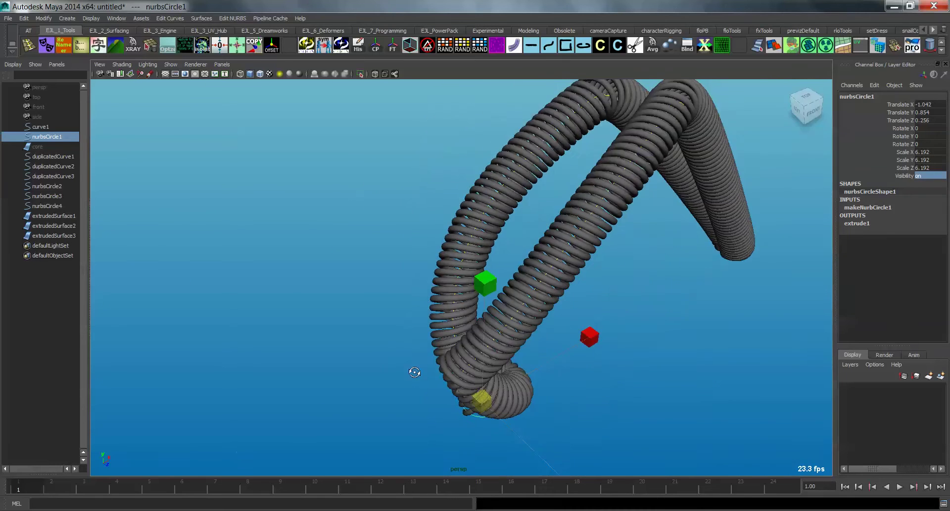
{"action": "left_click_drag", "start_coordinate": [413, 371], "coordinate": [425, 337], "text": "alt"}
{"action": "right_click_drag", "start_coordinate": [530, 417], "coordinate": [571, 384], "text": "alt"}
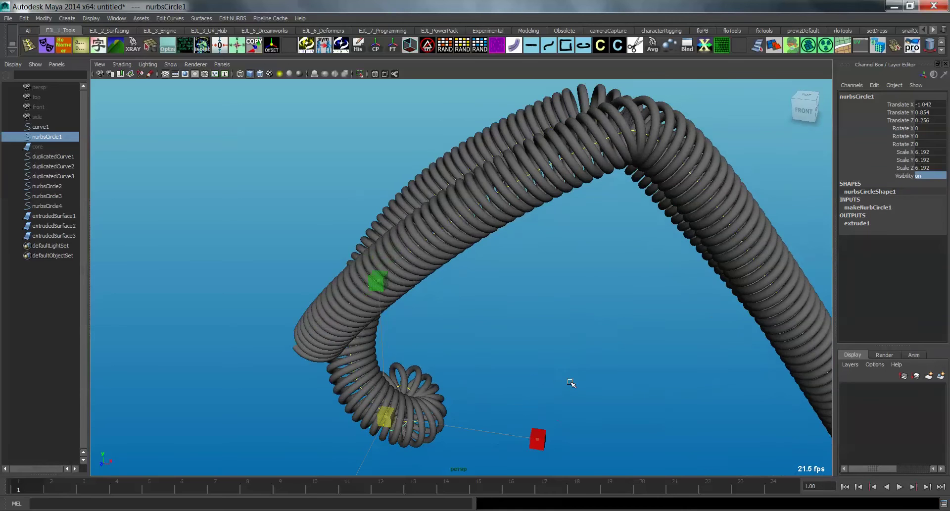
{"action": "middle_click_drag", "start_coordinate": [570, 383], "coordinate": [345, 308]}
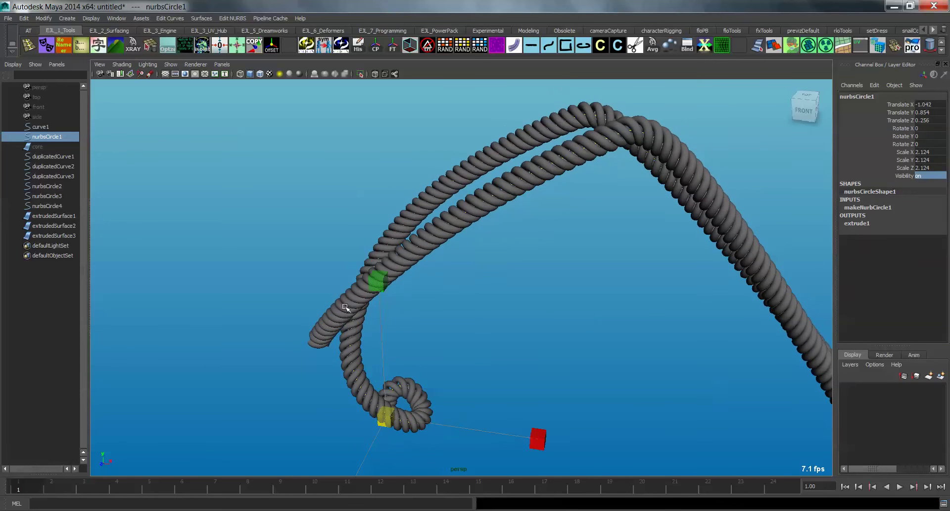
Scale the three strand profile circles, nurbsCircle2 to nurbsCircle4, uniformly to about 1.029 to adjust the strand thickness.
{"action": "left_click_drag", "start_coordinate": [58, 189], "coordinate": [65, 208]}
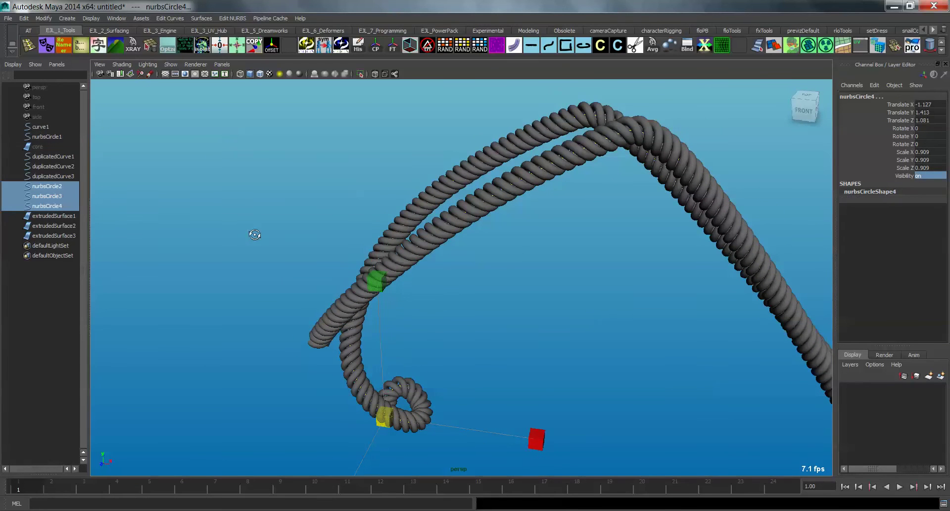
{"action": "right_click_drag", "start_coordinate": [254, 233], "coordinate": [405, 279], "text": "alt"}
{"action": "left_click_drag", "start_coordinate": [406, 278], "coordinate": [440, 269], "text": "alt"}
{"action": "middle_click_drag", "start_coordinate": [440, 270], "coordinate": [414, 271], "text": "alt"}
{"action": "middle_click_drag", "start_coordinate": [227, 234], "coordinate": [262, 255]}
{"action": "left_click_drag", "start_coordinate": [262, 254], "coordinate": [511, 311], "text": "alt"}
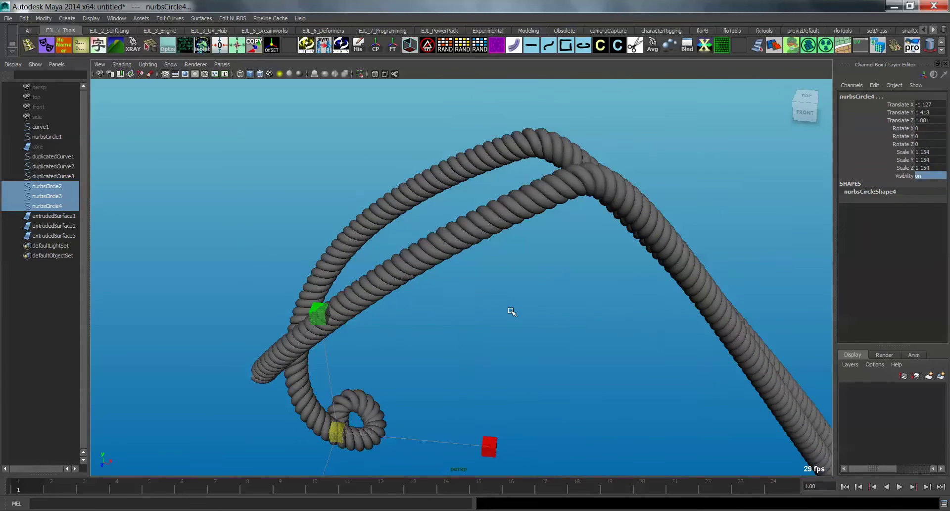
{"action": "middle_click_drag", "start_coordinate": [546, 322], "coordinate": [478, 312]}
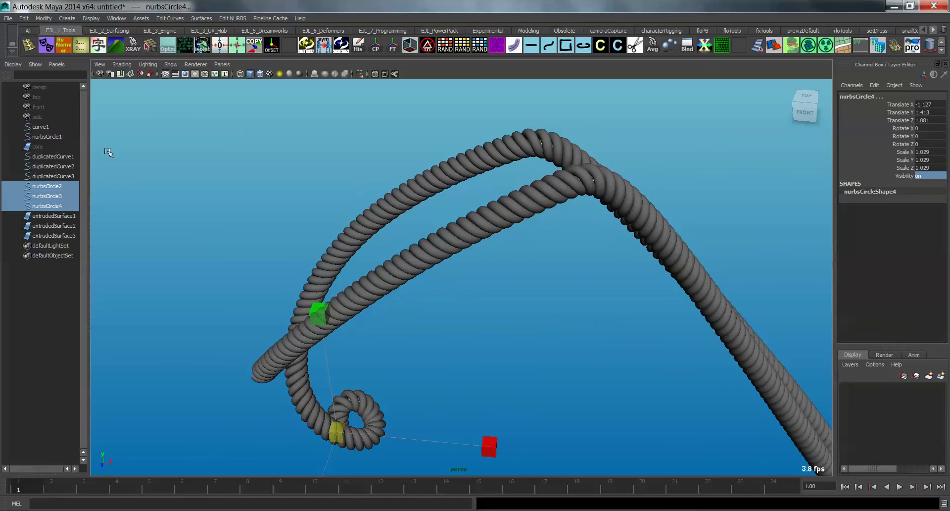
Select only the three extruded strand surfaces and delete their construction history.
{"action": "left_click_drag", "start_coordinate": [505, 270], "coordinate": [506, 271]}
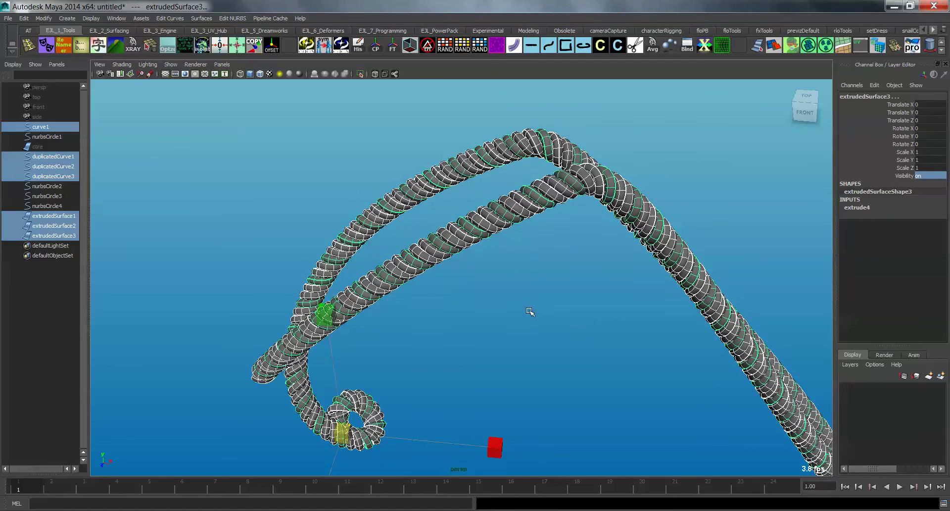
{"action": "left_click", "coordinate": [500, 282]}
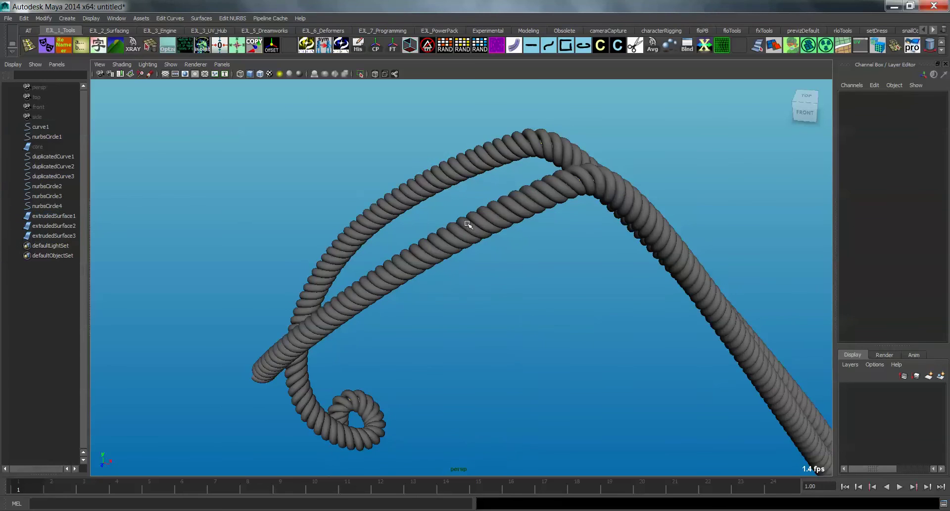
{"action": "left_click", "coordinate": [482, 230]}
{"action": "left_click", "coordinate": [489, 226], "text": "shift"}
{"action": "left_click", "coordinate": [497, 219], "text": "shift"}
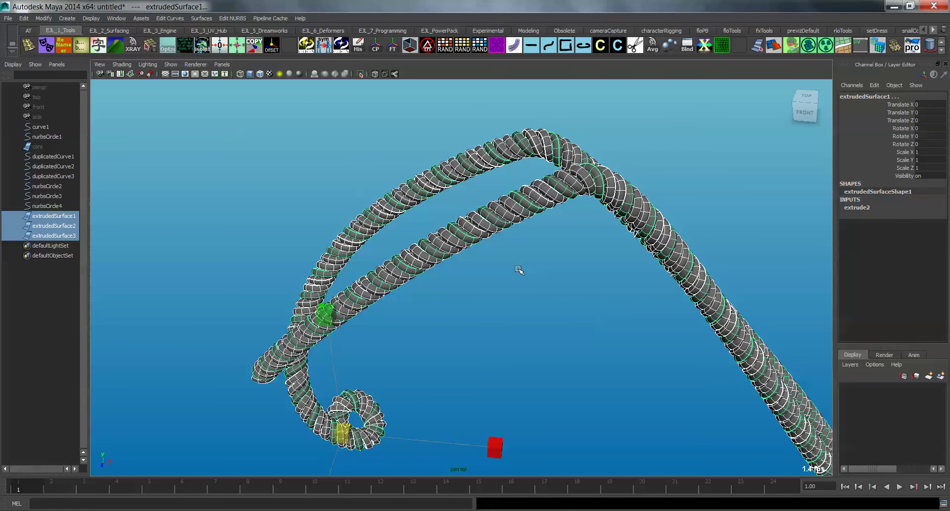
{"action": "key", "text": "alt+shift+d"}
Delete the leftover construction objects from curve1 through nurbsCircle4, including the core and the duplicated curves.
{"action": "left_click", "coordinate": [52, 204]}
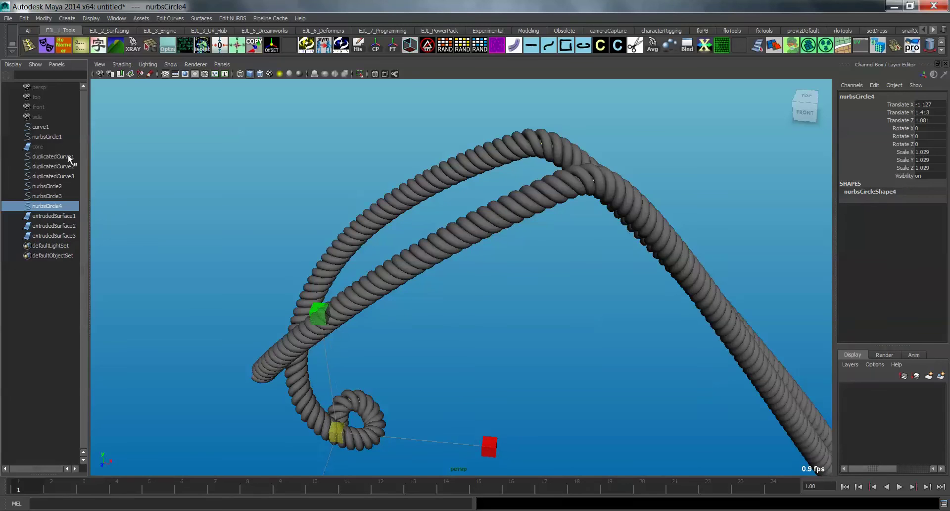
{"action": "left_click", "coordinate": [45, 126], "text": "shift"}
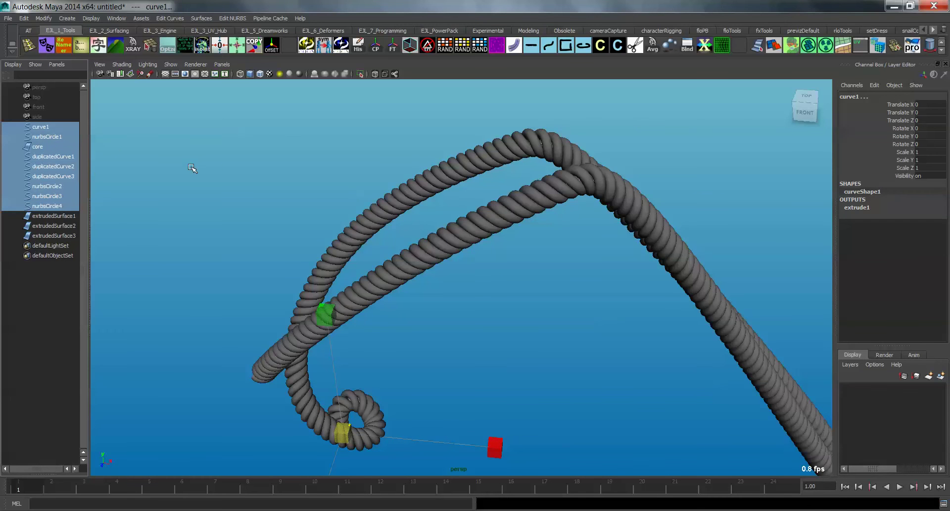
{"action": "key", "text": "Delete"}
Select the three remaining extruded surfaces and convert them from NURBS to polygon meshes.
{"action": "left_click_drag", "start_coordinate": [448, 274], "coordinate": [480, 263], "text": "alt"}
{"action": "right_click_drag", "start_coordinate": [505, 337], "coordinate": [500, 307], "text": "alt"}
{"action": "left_click_drag", "start_coordinate": [461, 295], "coordinate": [478, 295]}
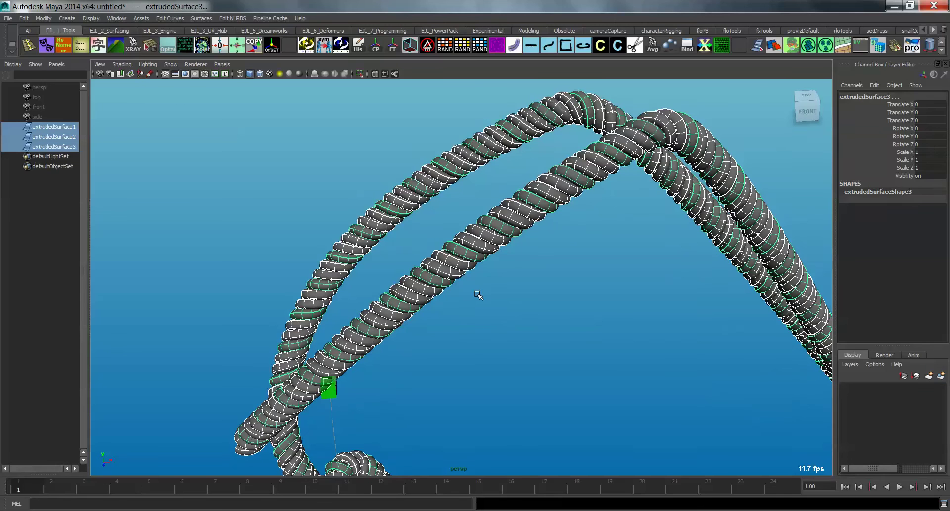
{"action": "scroll", "coordinate": [74, 43], "scroll_direction": "down", "scroll_amount": 1}
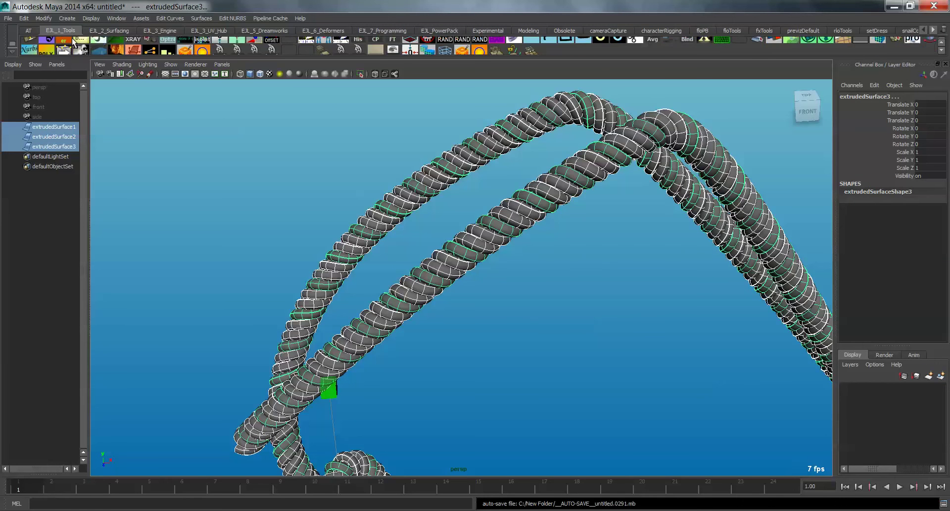
{"action": "key", "text": "1"}
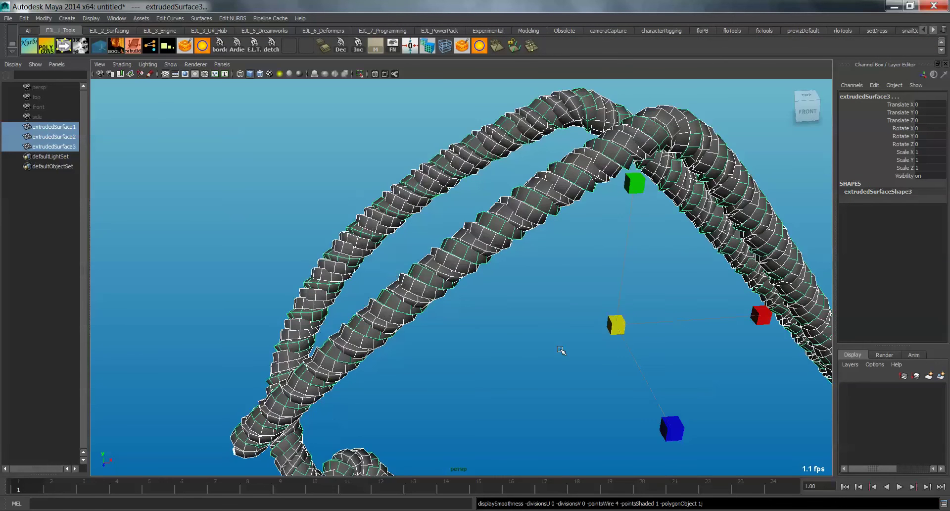
{"action": "key", "text": "3"}
Isolate extrudedSurface2 and frame a few selected vertices to examine its polygon topology up close.
{"action": "left_click_drag", "start_coordinate": [561, 349], "coordinate": [521, 334], "text": "alt"}
{"action": "left_click", "coordinate": [484, 299]}
{"action": "key", "text": "alt+h"}
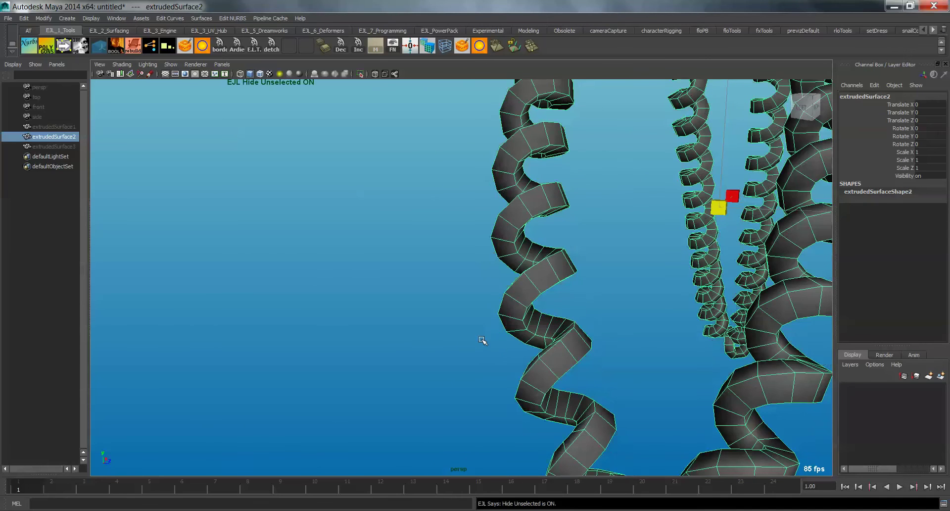
{"action": "right_click_drag", "start_coordinate": [534, 312], "coordinate": [490, 292]}
{"action": "left_click_drag", "start_coordinate": [489, 292], "coordinate": [535, 328]}
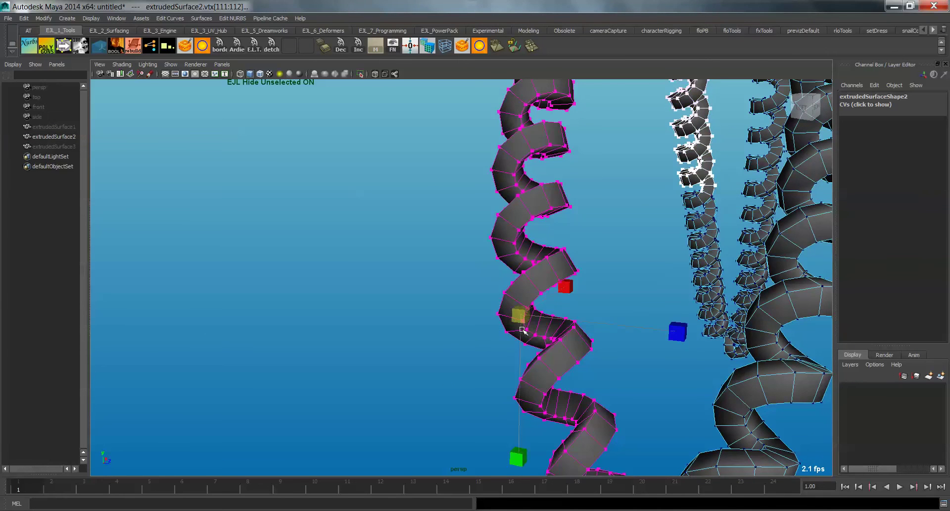
{"action": "key", "text": "b"}
{"action": "key", "text": "f"}
{"action": "right_click_drag", "start_coordinate": [466, 344], "coordinate": [376, 325], "text": "alt"}
{"action": "left_click_drag", "start_coordinate": [375, 325], "coordinate": [531, 352], "text": "alt"}
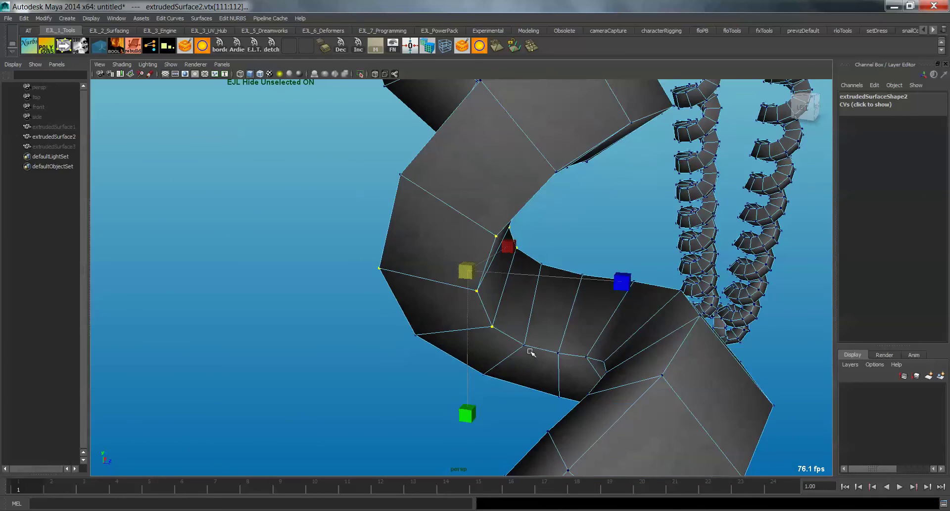
Return extrudedSurface2 to object mode and turn on its smooth mesh preview to check the coil from several sides.
{"action": "key", "text": "F8"}
{"action": "key", "text": "3"}
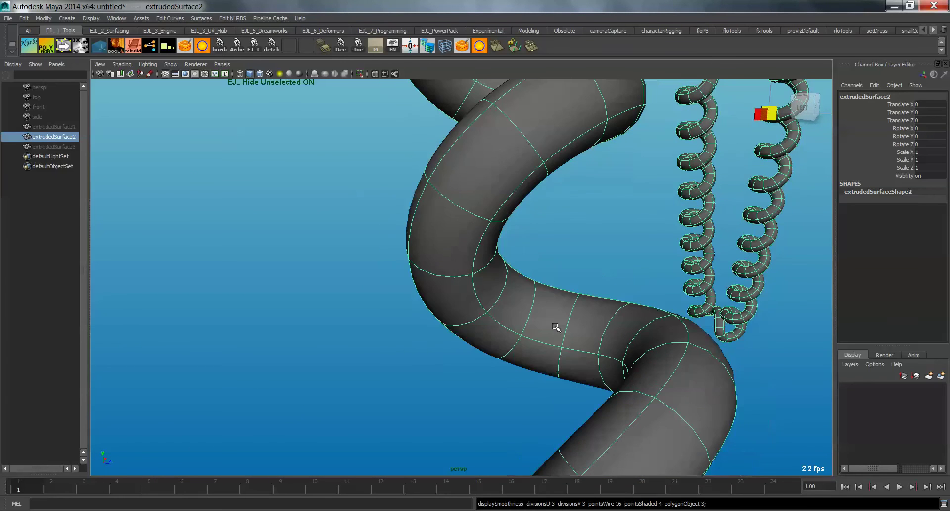
{"action": "left_click_drag", "start_coordinate": [396, 356], "coordinate": [489, 210], "text": "alt"}
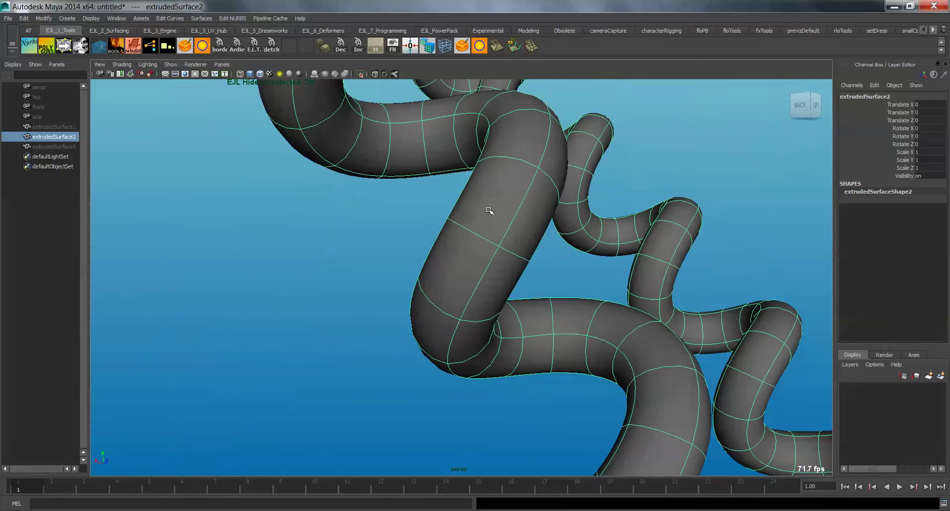
{"action": "left_click_drag", "start_coordinate": [571, 327], "coordinate": [462, 322], "text": "alt"}
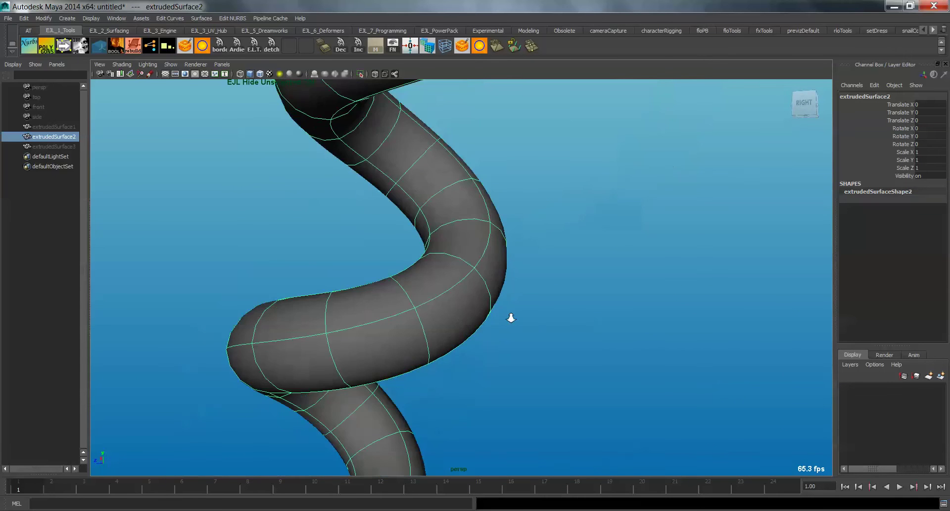
Deselect the strand, bring back the other two hidden strands, and turn on the Hide Wires display.
{"action": "scroll", "coordinate": [512, 324], "scroll_direction": "down", "scroll_amount": 4}
{"action": "left_click", "coordinate": [514, 329]}
{"action": "scroll", "coordinate": [527, 324], "scroll_direction": "down", "scroll_amount": 4}
{"action": "left_click_drag", "start_coordinate": [528, 324], "coordinate": [468, 347], "text": "alt"}
{"action": "key", "text": "alt+h"}
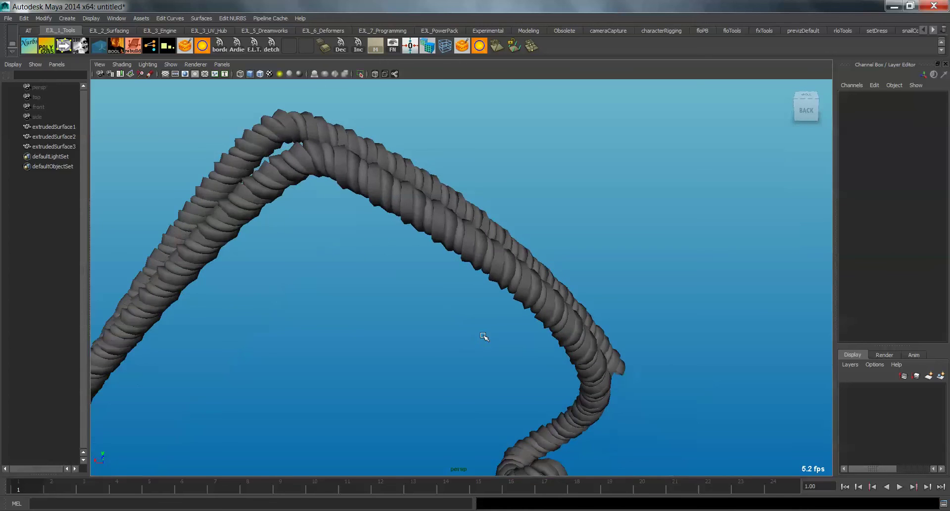
{"action": "key", "text": "alt+w"}
{"action": "right_click_drag", "start_coordinate": [485, 348], "coordinate": [424, 346], "text": "alt"}
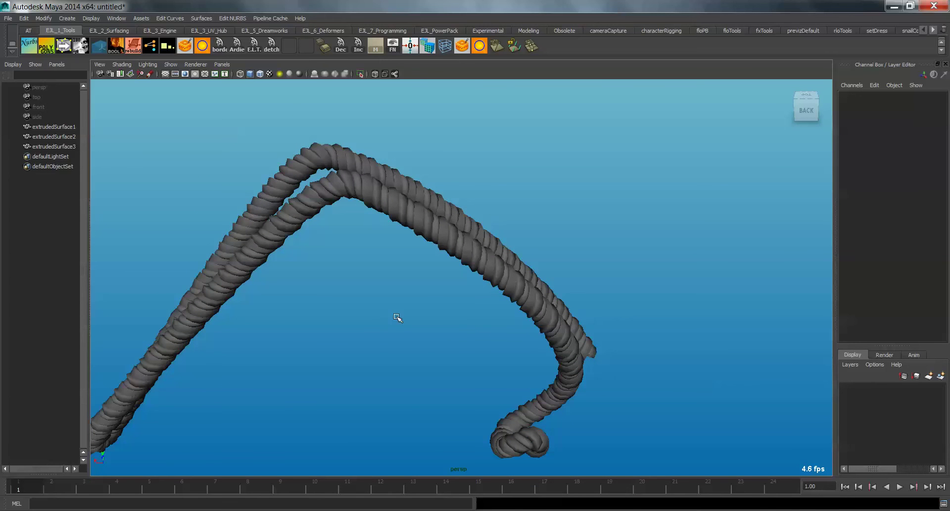
{"action": "left_click_drag", "start_coordinate": [397, 317], "coordinate": [520, 354], "text": "alt"}
{"action": "left_click_drag", "start_coordinate": [420, 373], "coordinate": [432, 223], "text": "alt"}
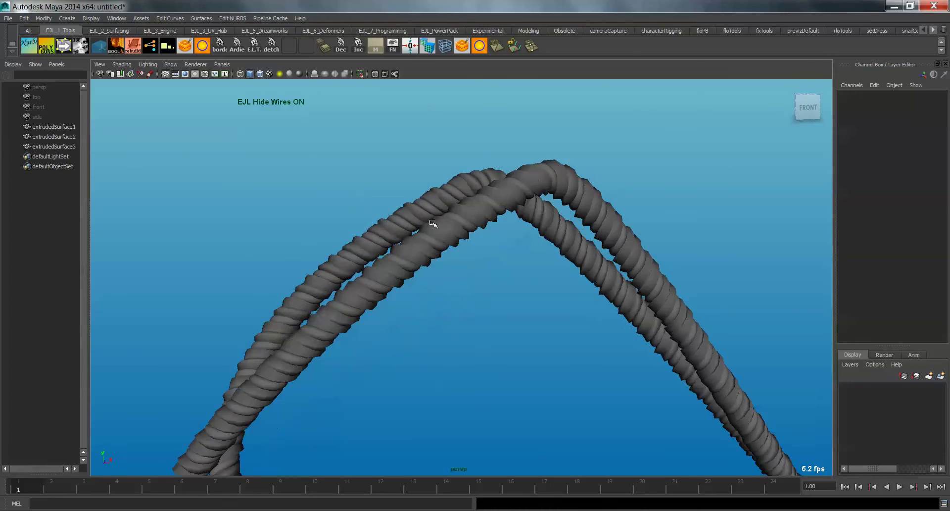
Turn on smooth mesh preview for all three strands, deselect them, and view the finished rope from several angles.
{"action": "left_click", "coordinate": [420, 253]}
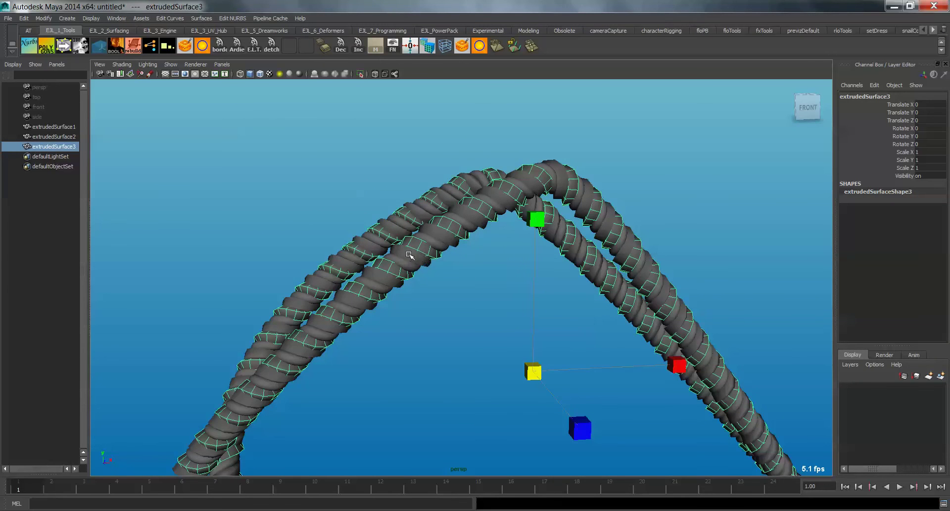
{"action": "left_click", "coordinate": [408, 256], "text": "shift"}
{"action": "left_click", "coordinate": [411, 270], "text": "shift"}
{"action": "right_click_drag", "start_coordinate": [435, 318], "coordinate": [536, 375], "text": "alt"}
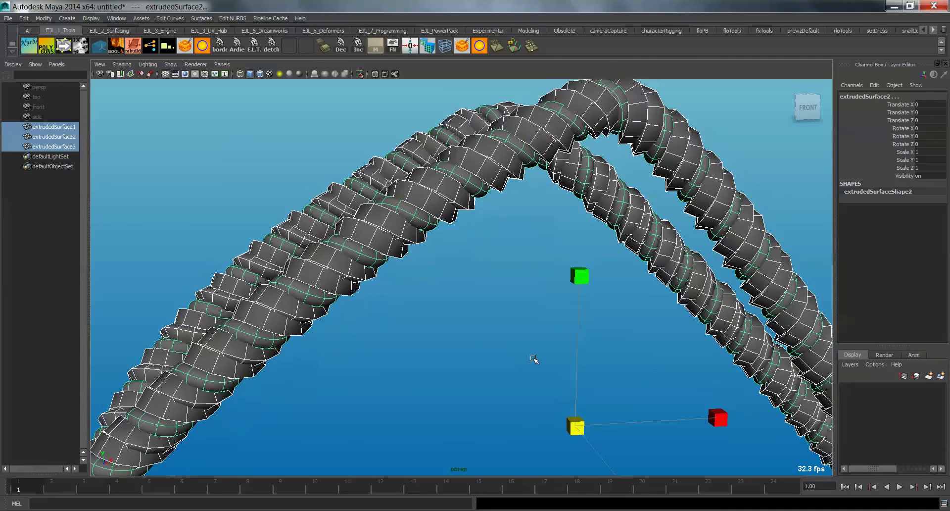
{"action": "key", "text": "3"}
{"action": "left_click", "coordinate": [462, 278]}
{"action": "right_click_drag", "start_coordinate": [462, 278], "coordinate": [424, 298], "text": "alt"}
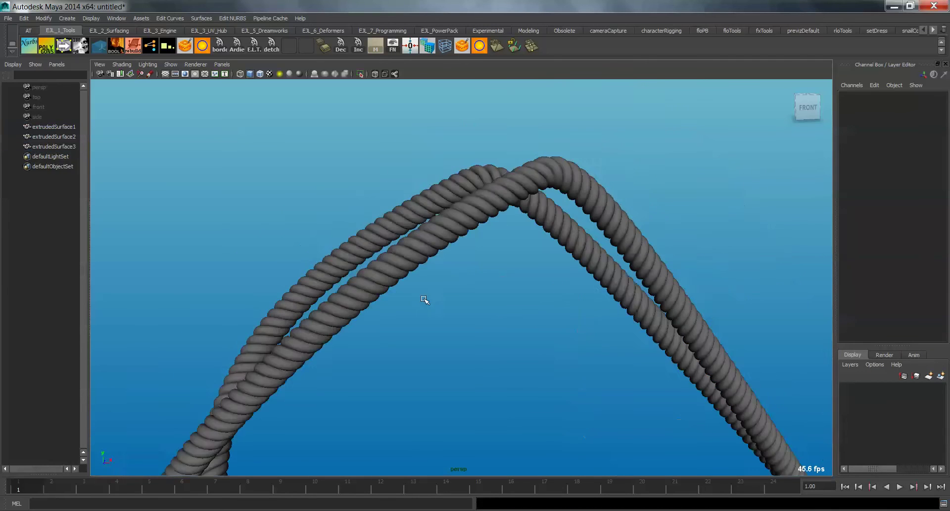
{"action": "left_click_drag", "start_coordinate": [424, 298], "coordinate": [869, 338], "text": "alt"}
{"action": "left_click_drag", "start_coordinate": [749, 356], "coordinate": [663, 291], "text": "alt"}
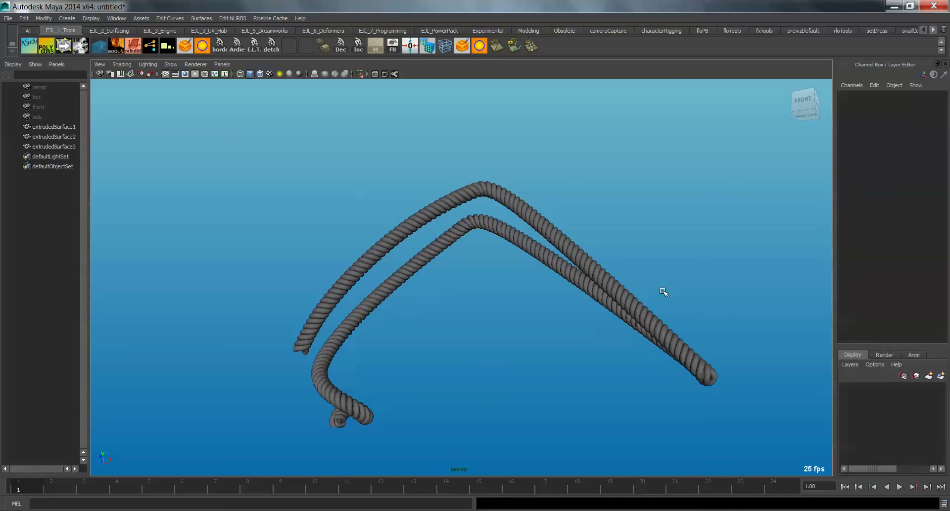